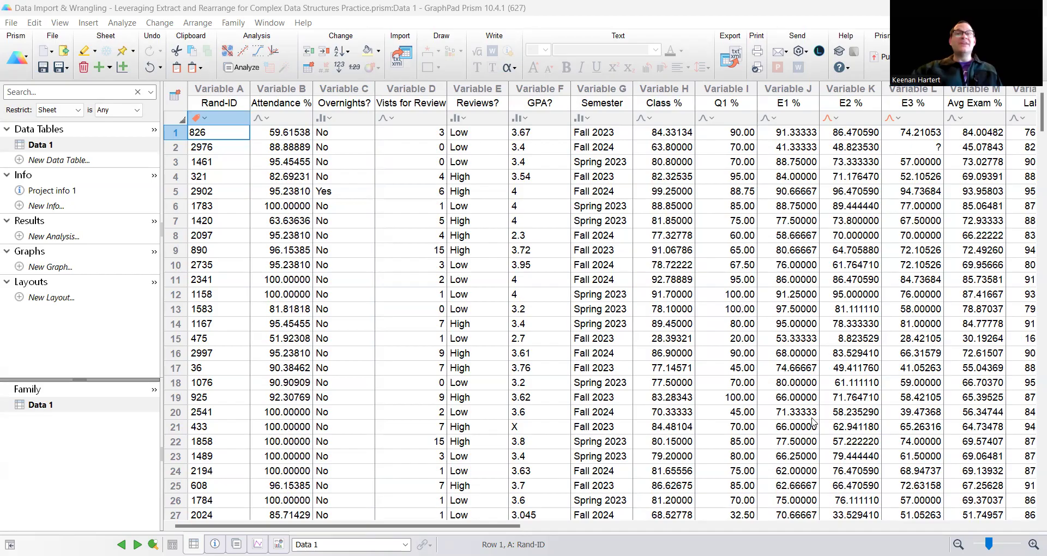
click(816, 371)
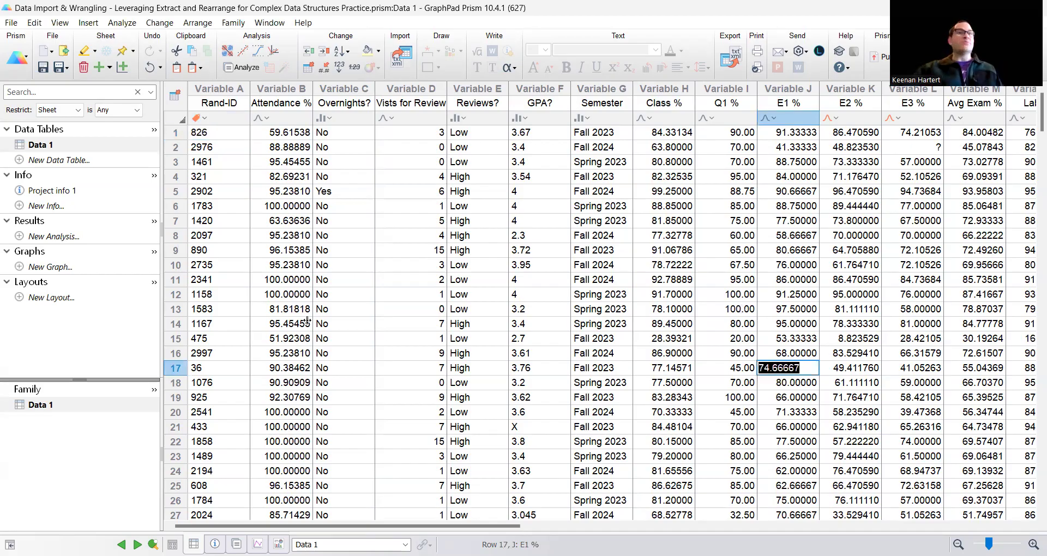
click(51, 259)
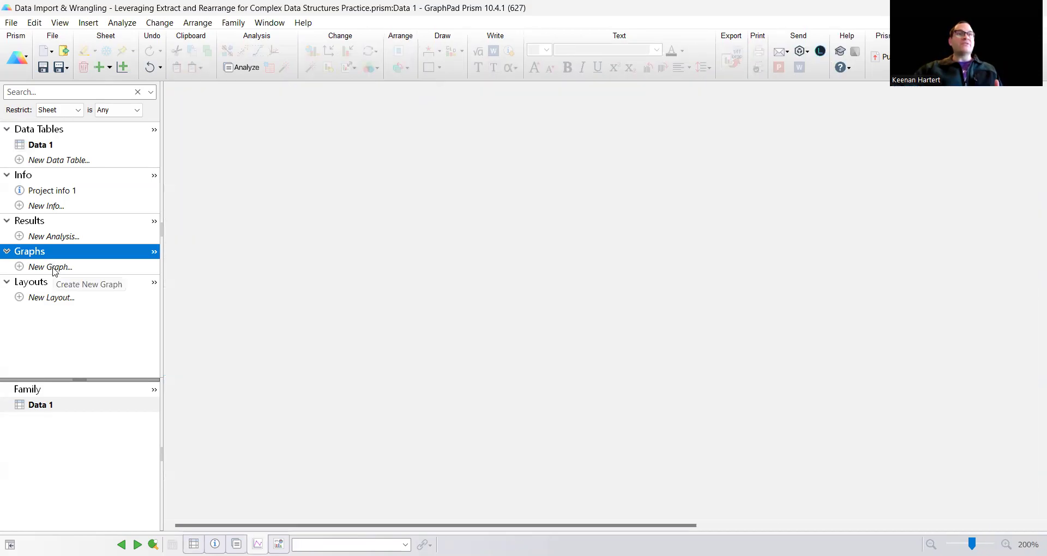
click(52, 268)
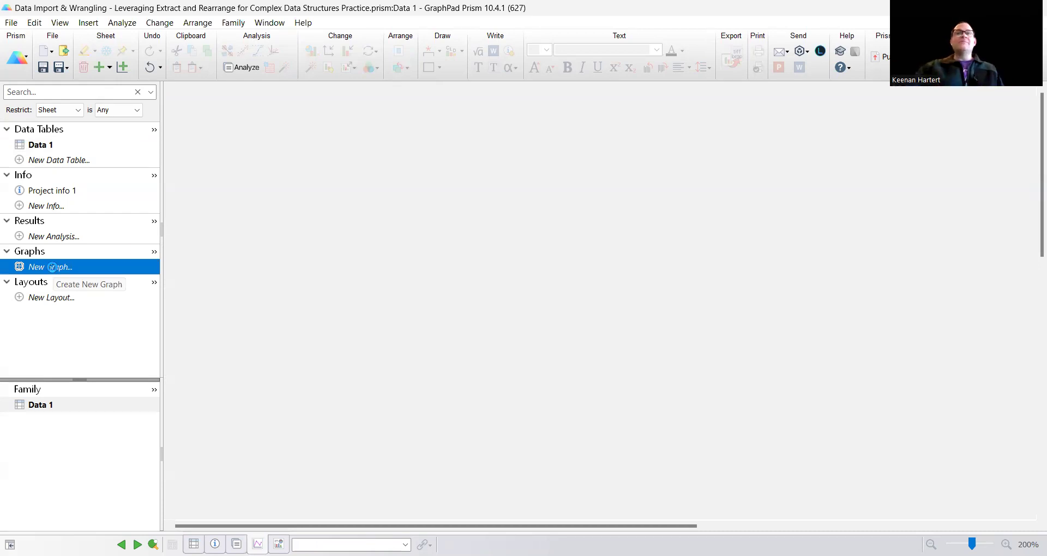
click(430, 298)
click(401, 295)
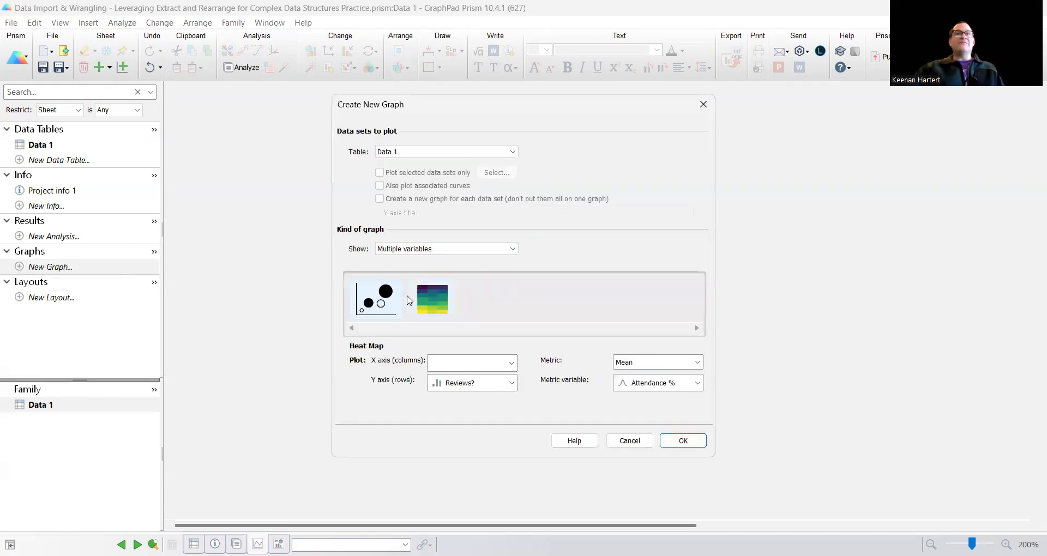
click(630, 441)
click(62, 145)
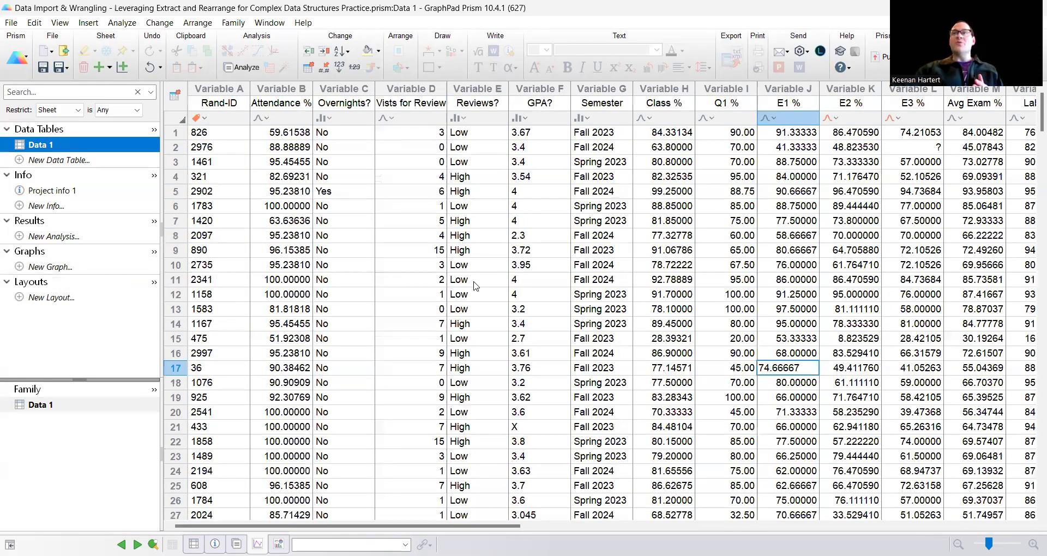
- Start an Extract and rearrange analysis on all variables of Data 1 using the XY results format for linear and nonlinear regression
click(476, 282)
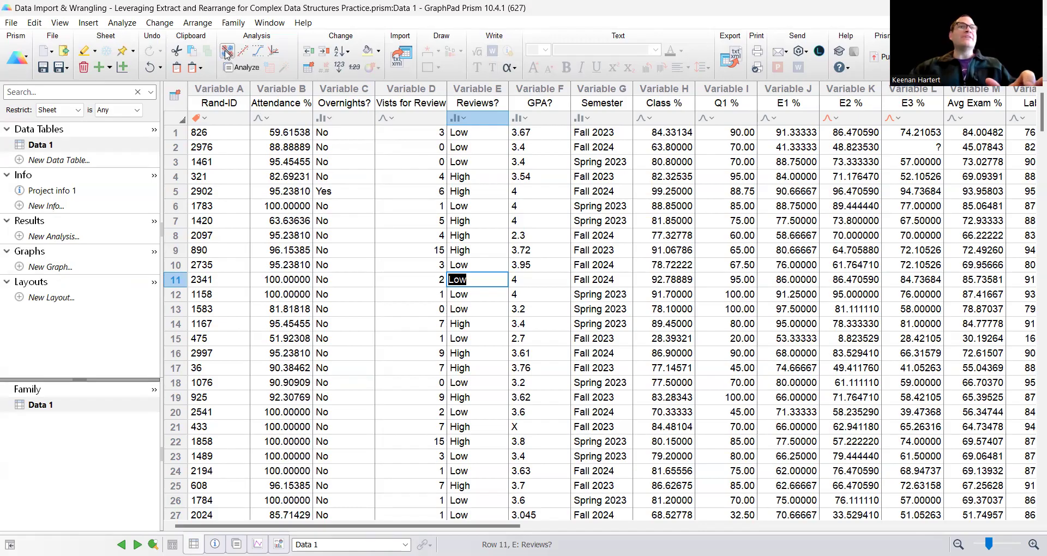
click(240, 67)
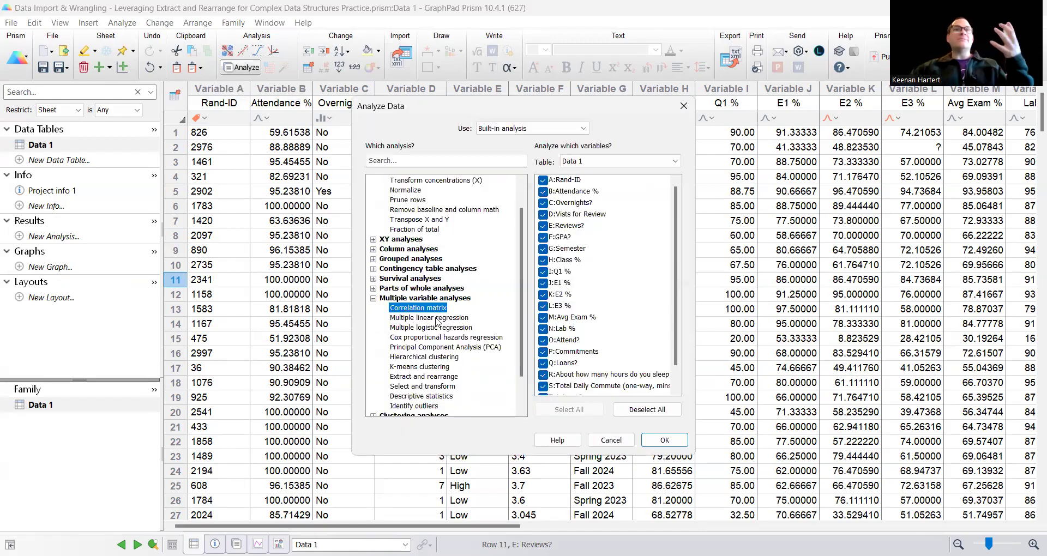
scroll(439, 302, down, 1)
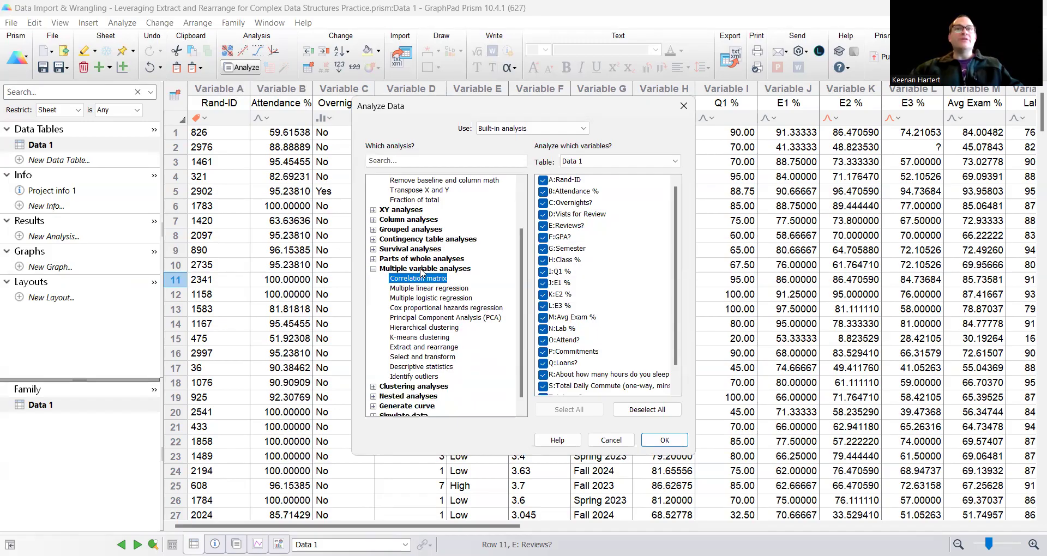
click(422, 349)
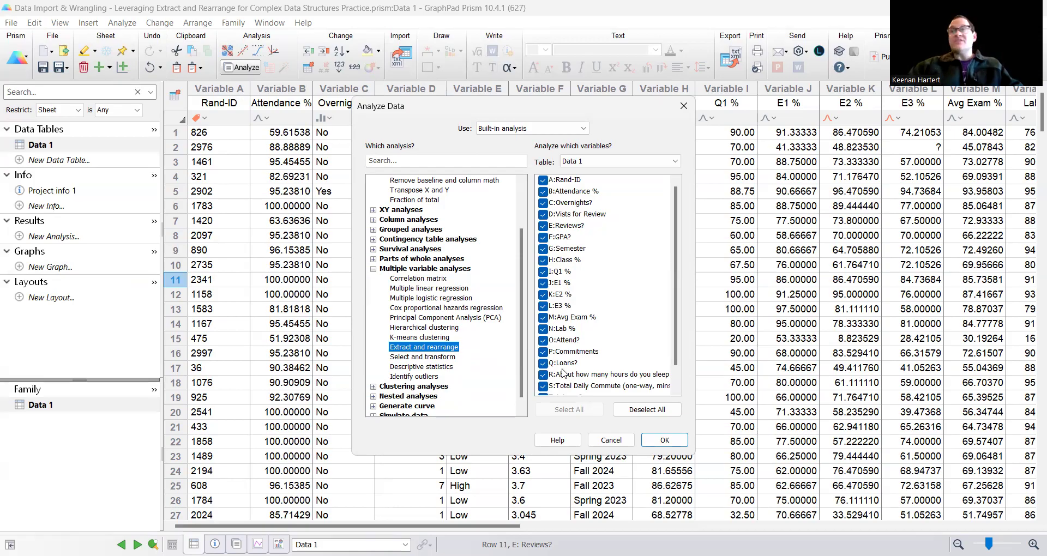
click(656, 444)
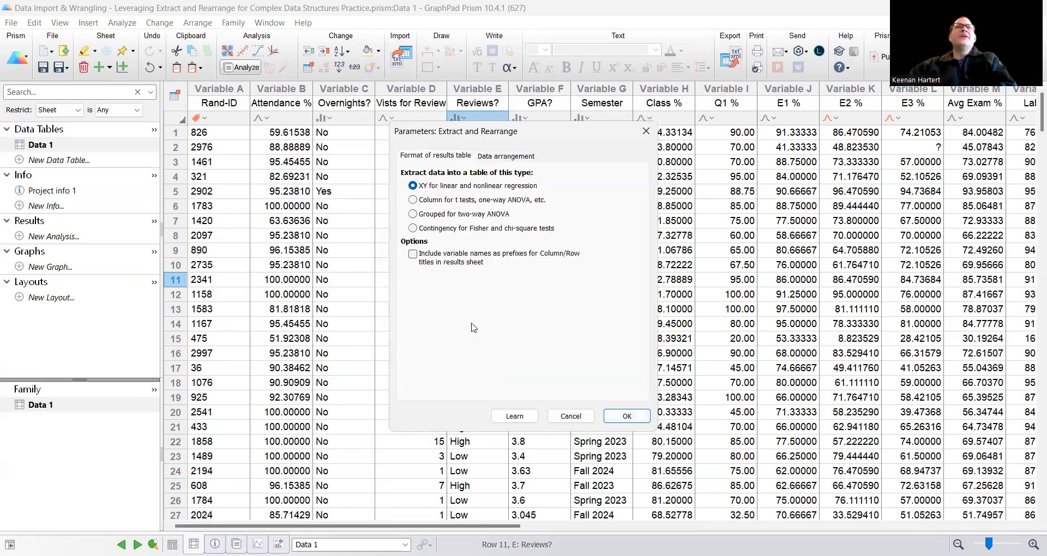
click(413, 200)
click(413, 214)
click(412, 228)
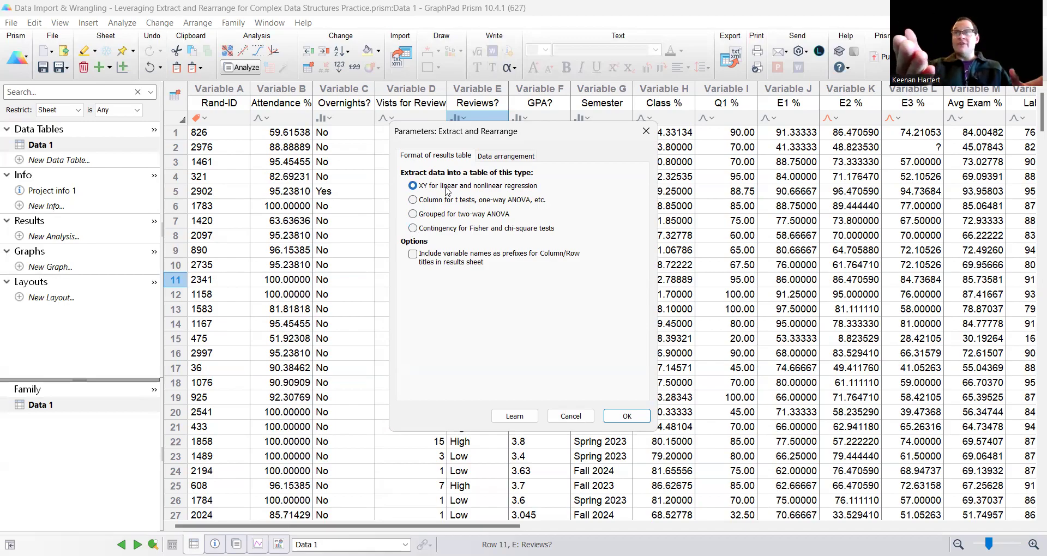
- Extract the data with E1 % as the X variable, Class % as the Y variable and Reviews? as the grouping variable
click(492, 157)
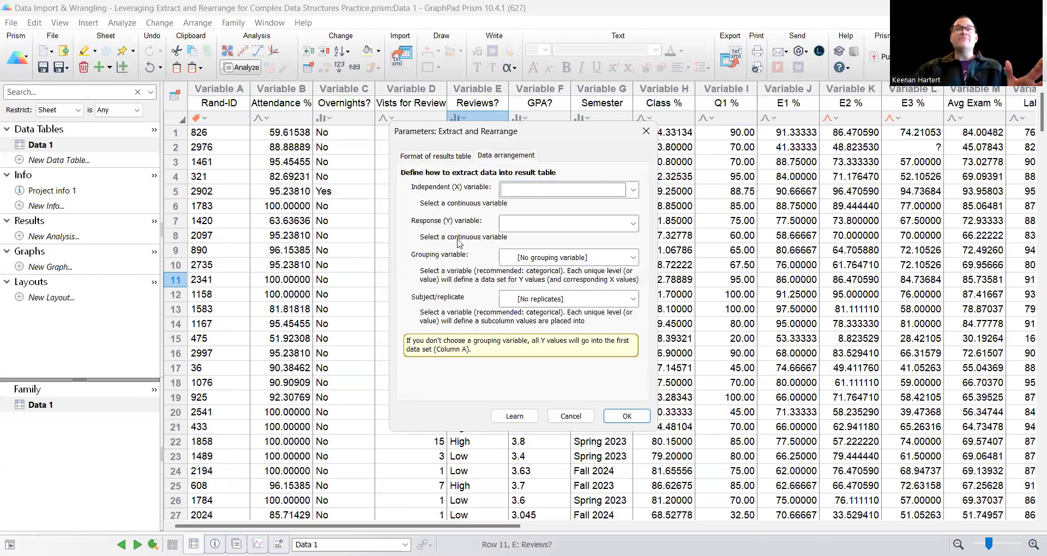
click(522, 193)
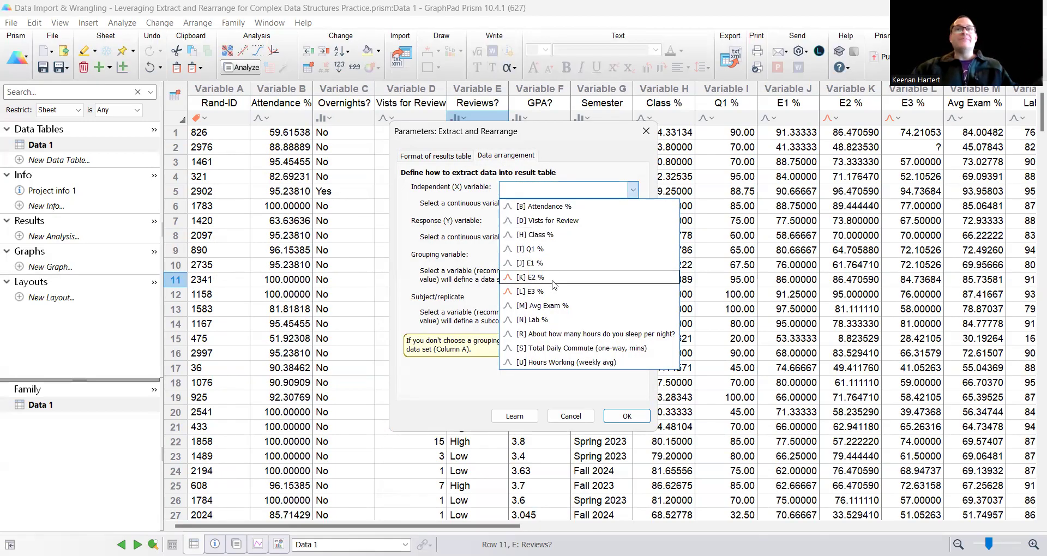
click(548, 266)
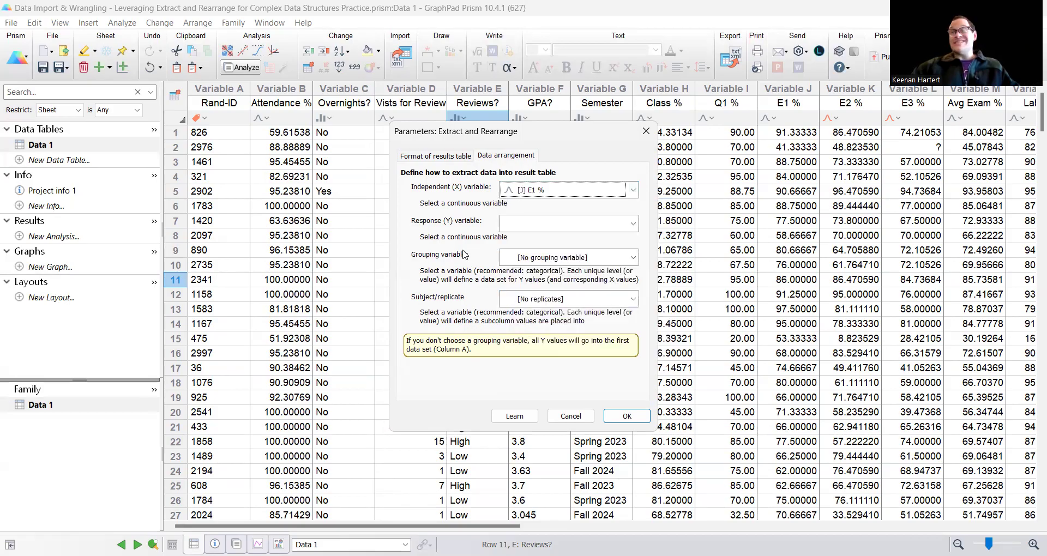
click(538, 223)
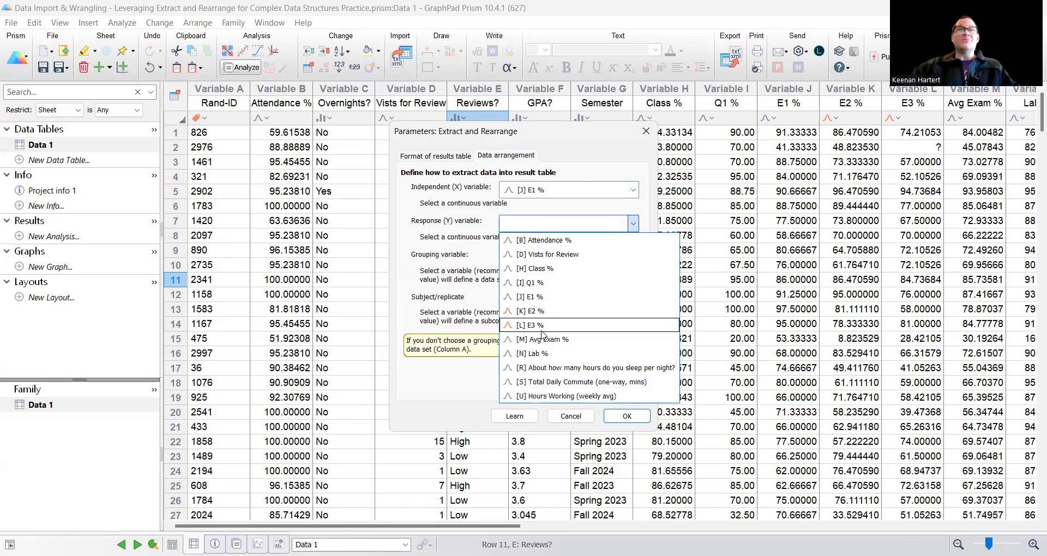
click(542, 269)
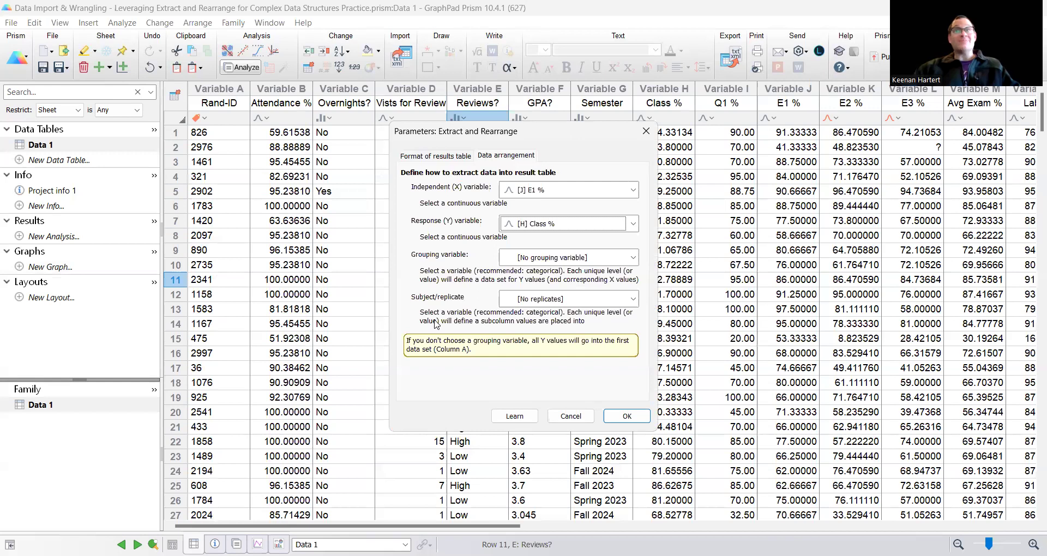
click(559, 258)
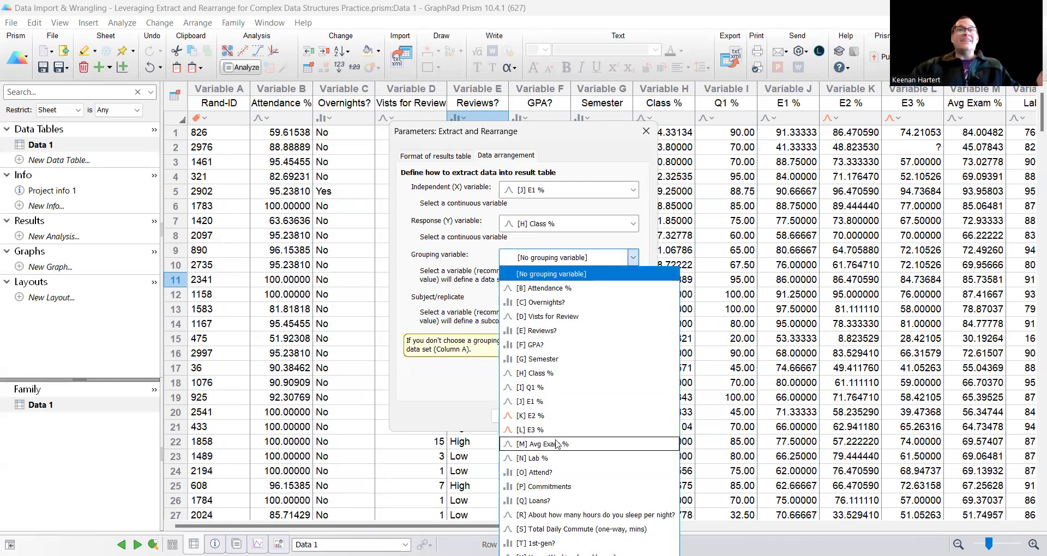
click(554, 331)
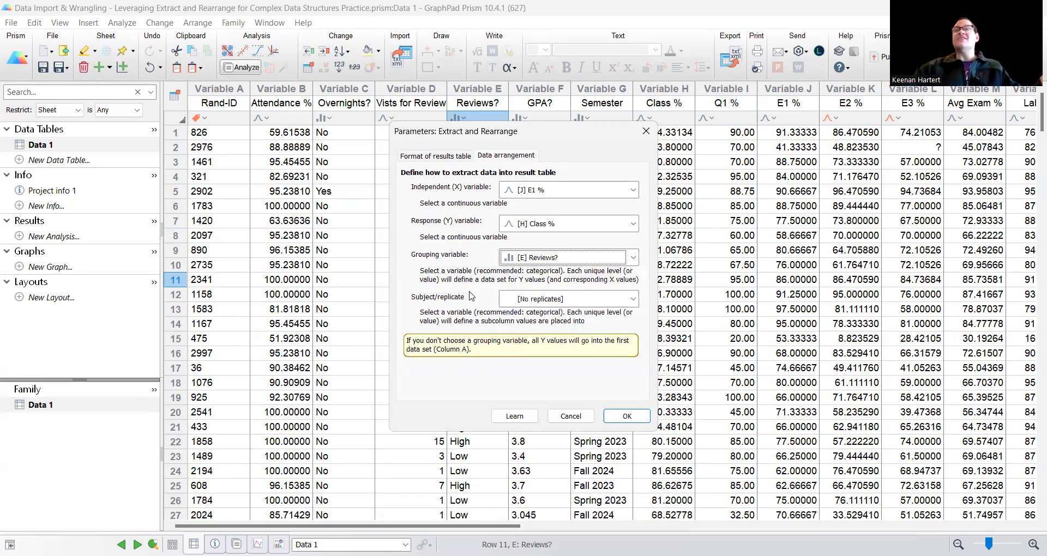
click(622, 417)
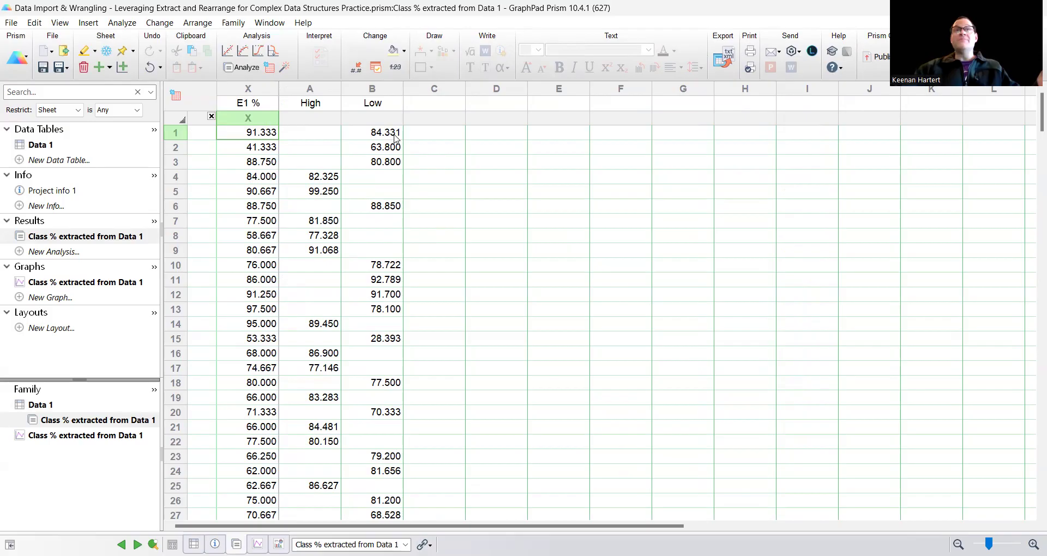
- Review the extracted E1 %, High and Low values and their scatter graph
drag(390, 137, 353, 171)
drag(273, 162, 262, 132)
click(427, 193)
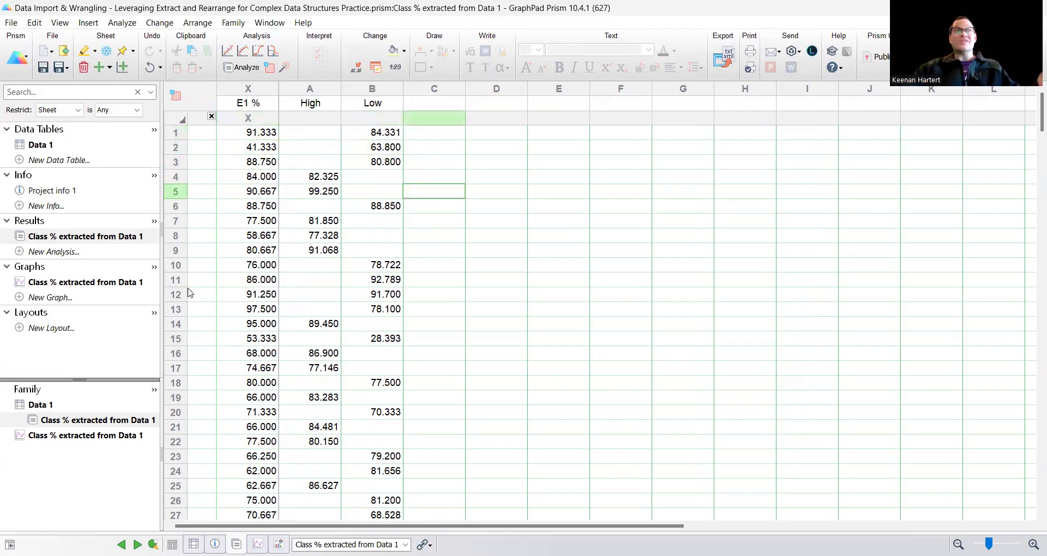
click(90, 282)
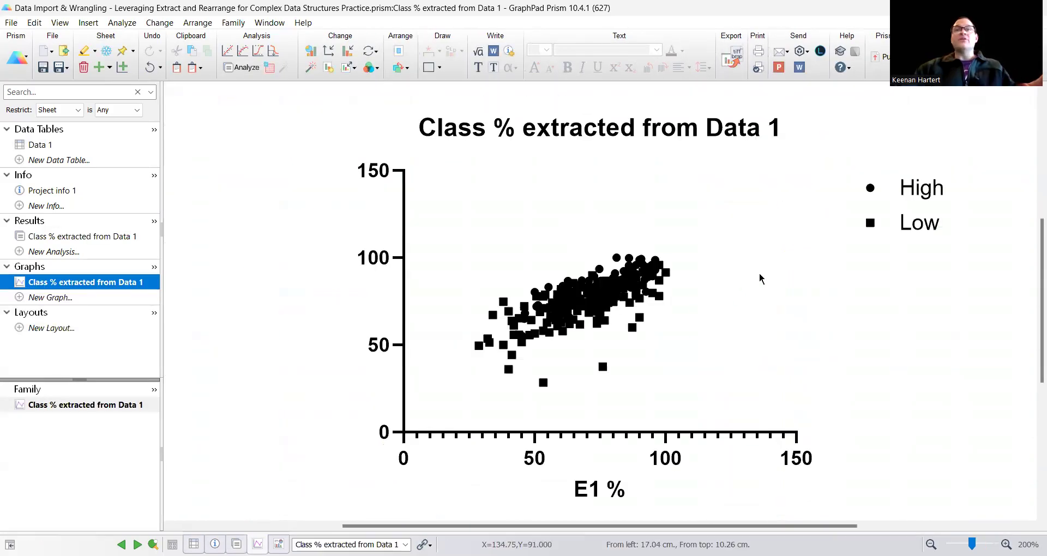
scroll(761, 278, down, 1)
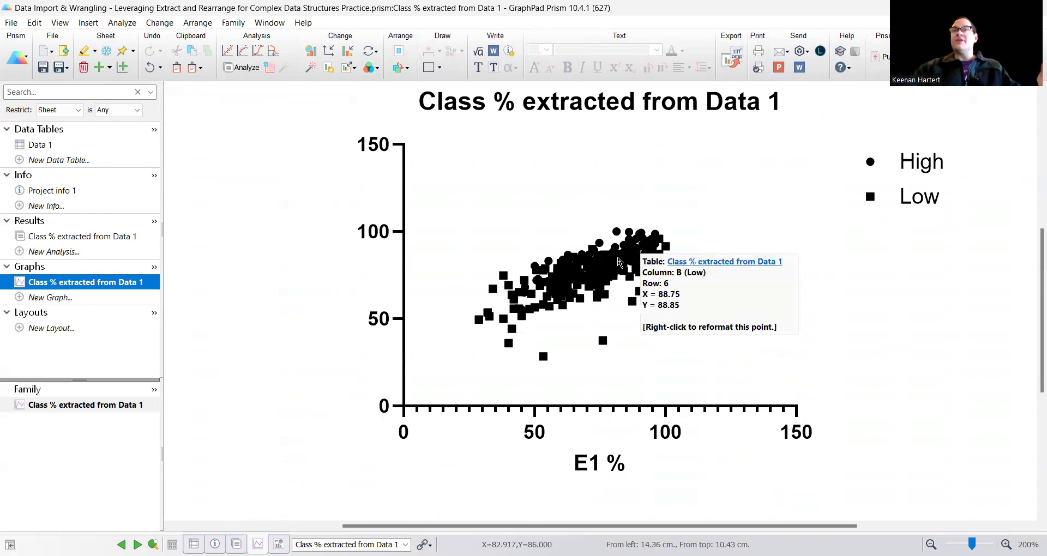
- Format the symbols of all data sets on the scatter graph as open circles with a 1/4 pt border
click(618, 258)
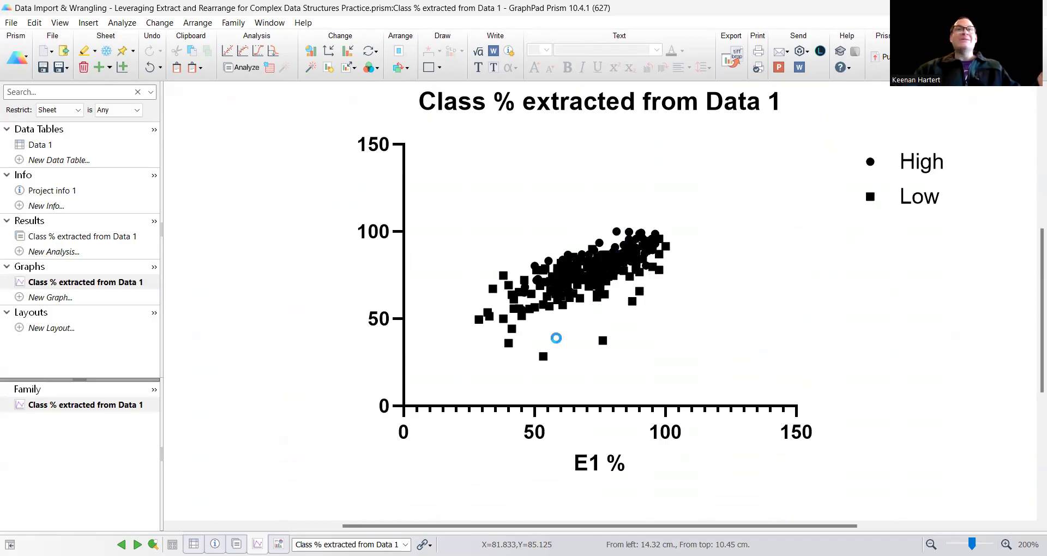
double_click(570, 303)
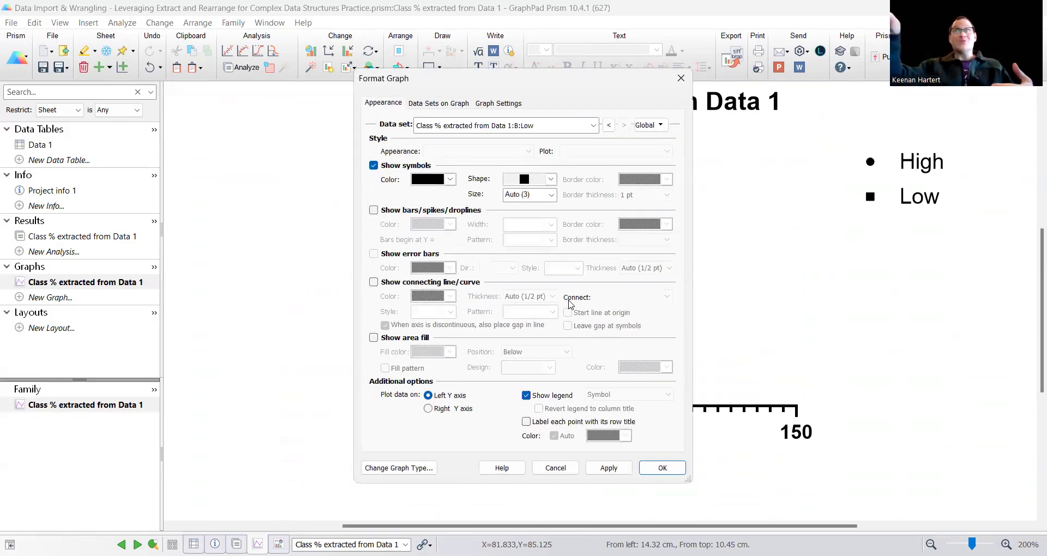
click(648, 126)
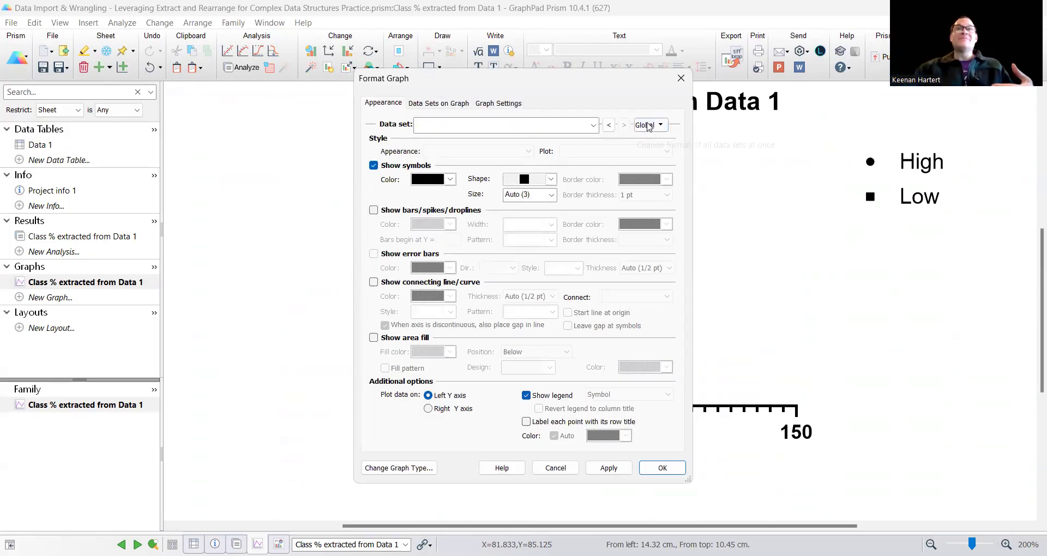
click(552, 180)
click(509, 203)
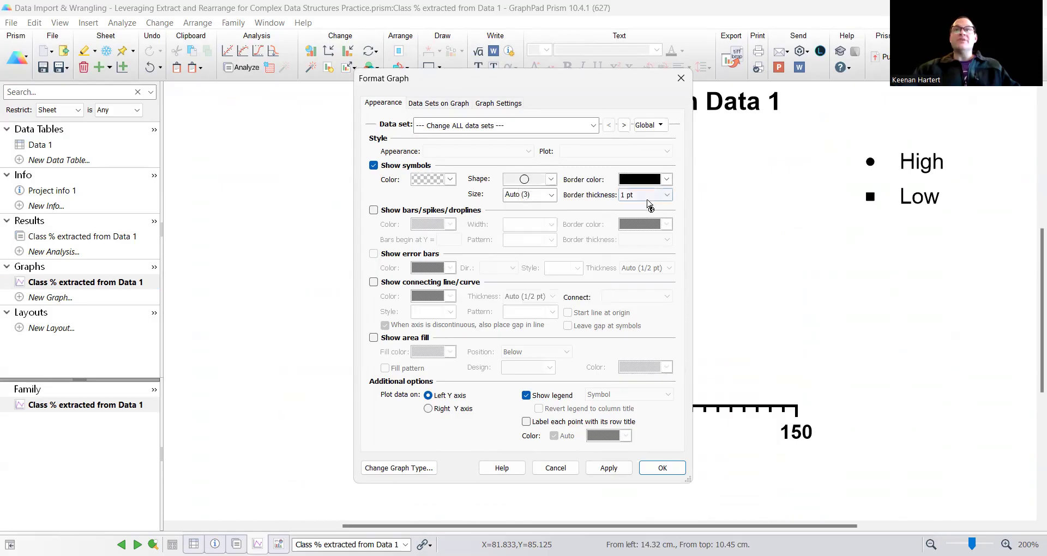
click(648, 215)
click(621, 473)
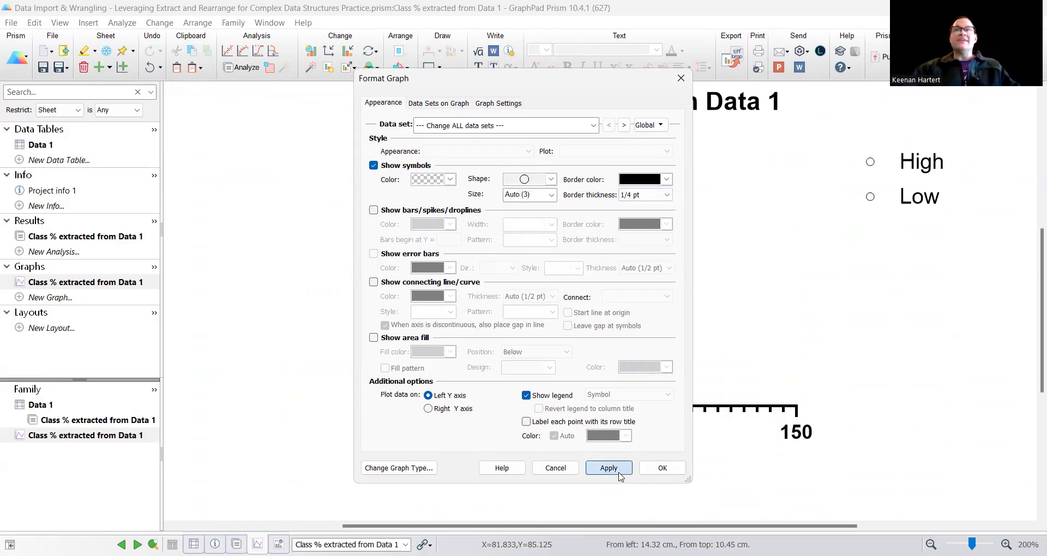
- Fill the High symbols with semi-transparent (50%) green and the Low symbols with semi-transparent red
click(624, 125)
click(450, 180)
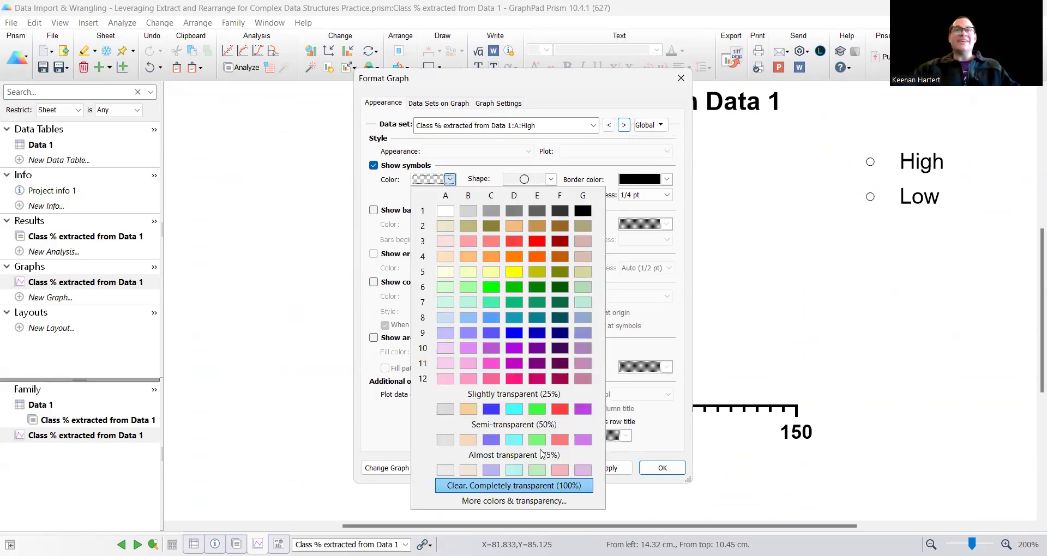
click(542, 437)
click(625, 125)
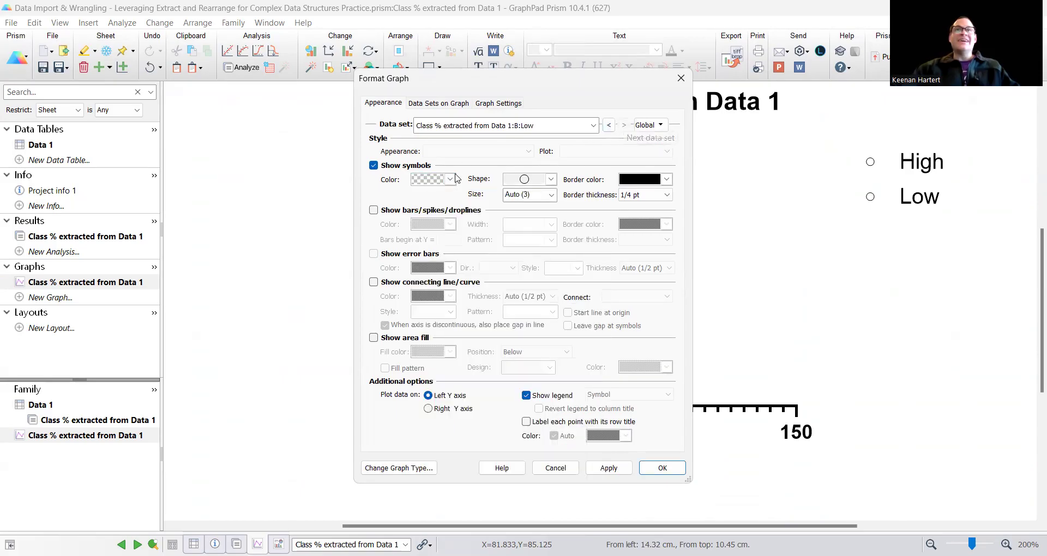
click(562, 443)
key(Return)
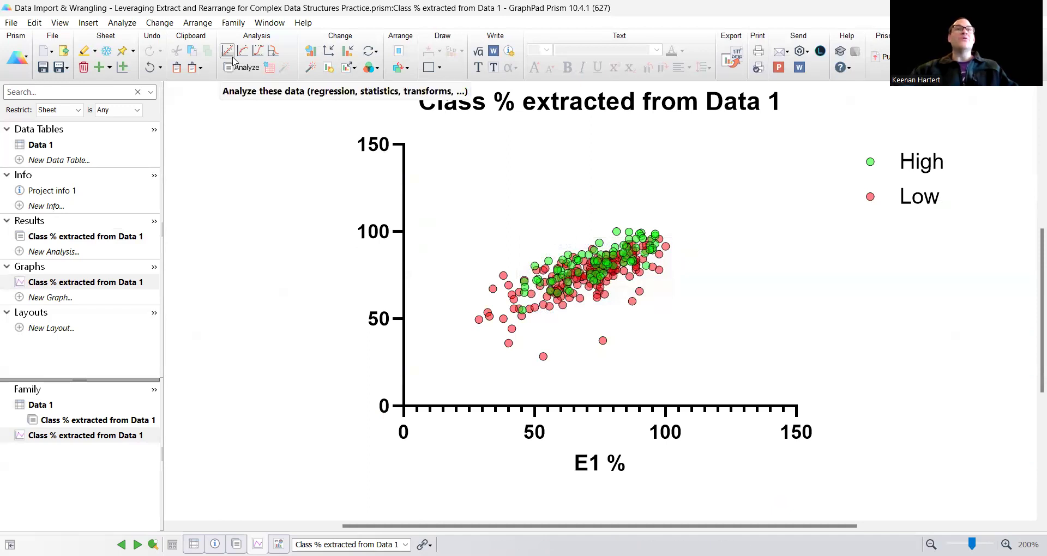
- Run a simple linear regression on the extracted data, adding fit lines with confidence bands for High and Low to the graph
click(423, 178)
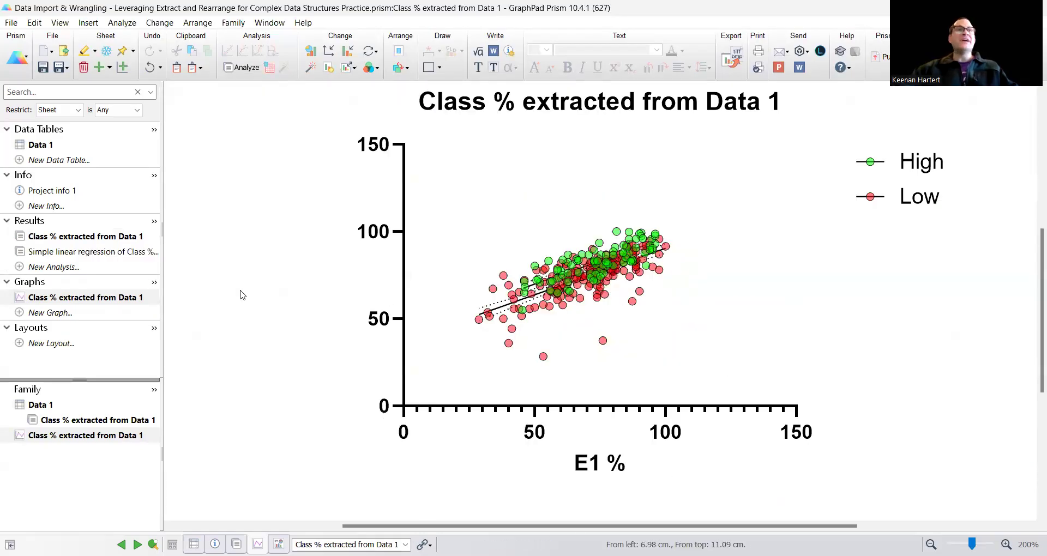
- Start a second Extract and rearrange analysis on Data 1 with the Column results format for t tests and one-way ANOVA
click(55, 146)
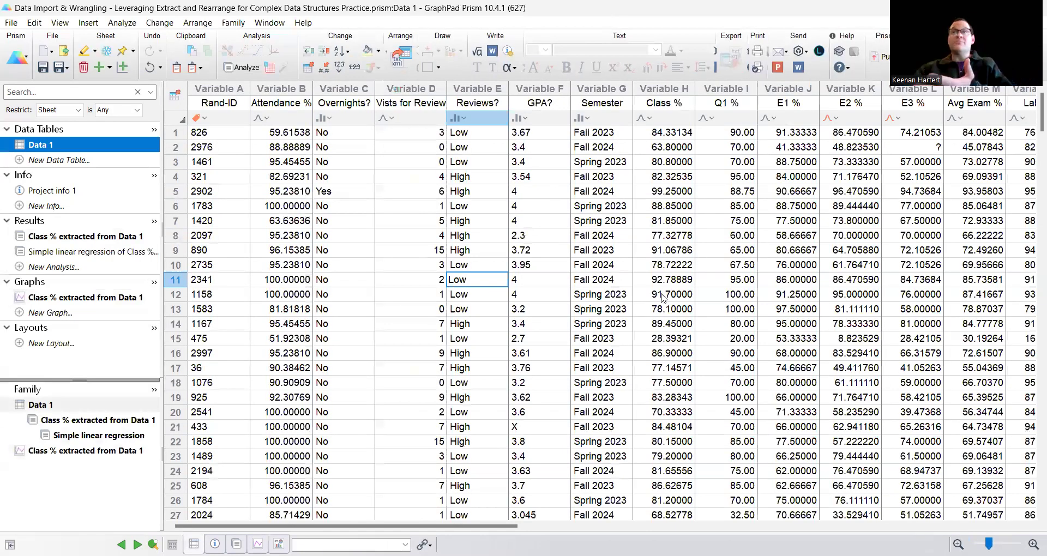
double_click(664, 294)
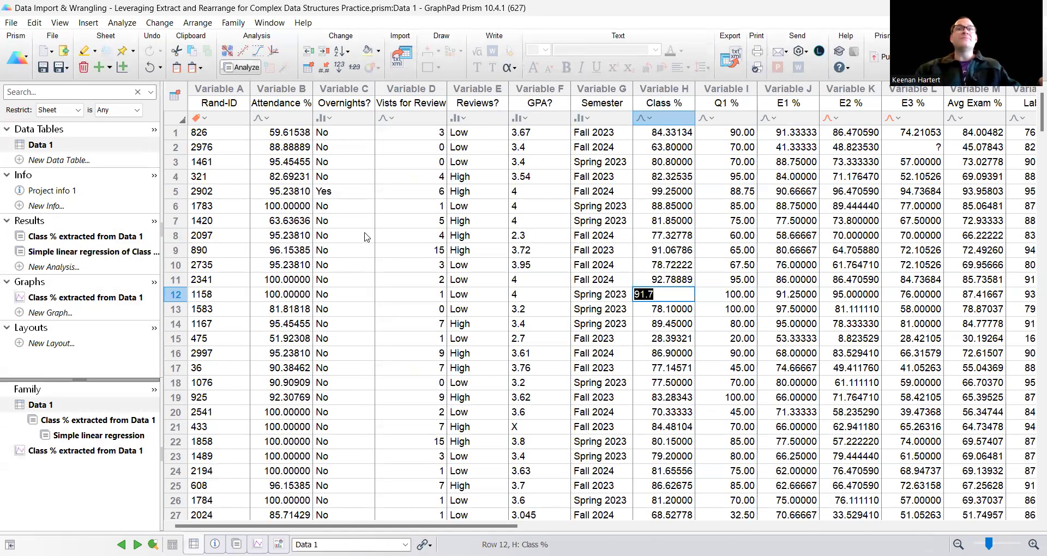
click(240, 67)
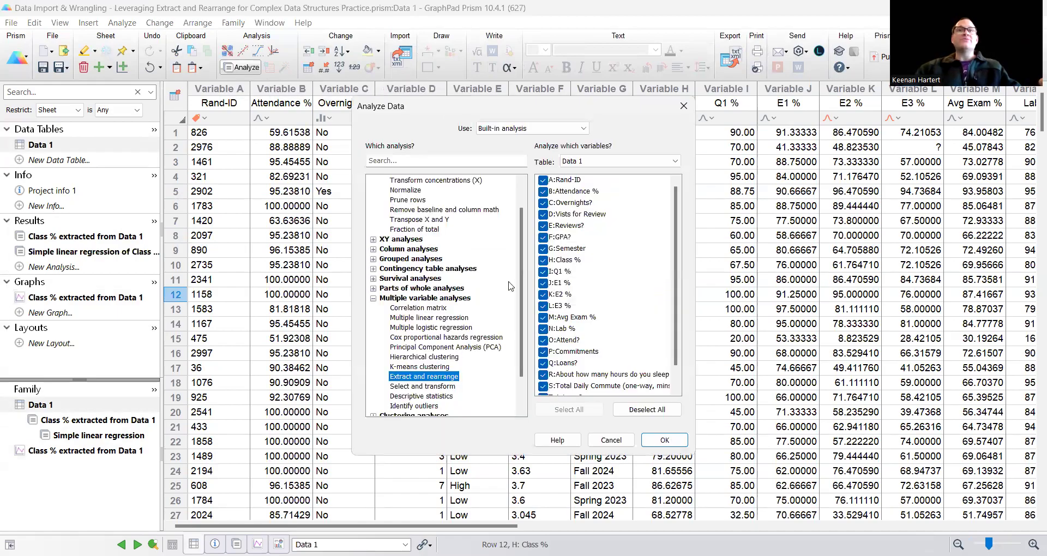
key(Return)
click(626, 318)
click(413, 200)
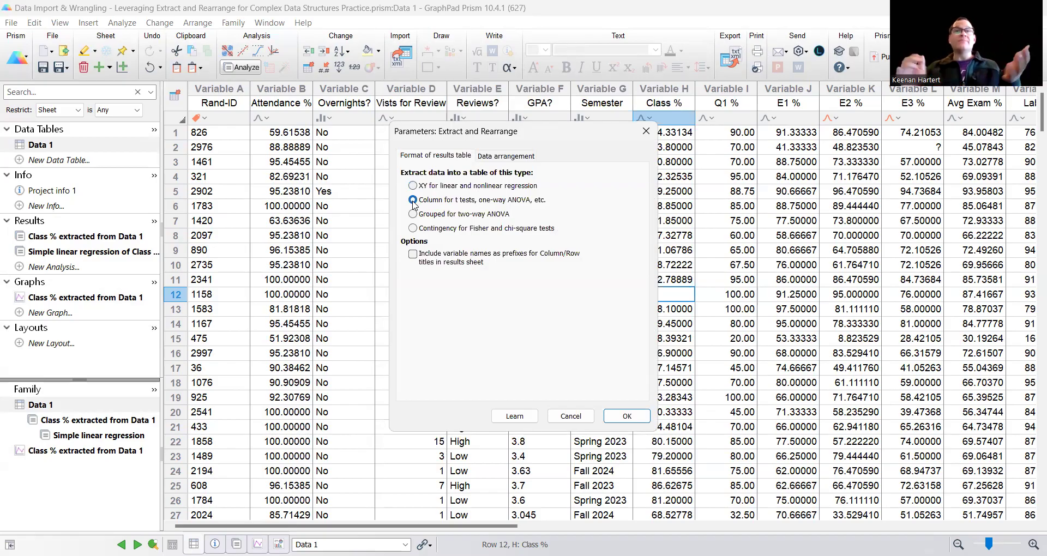
- Extract Avg Exam % as the response variable, grouped by Reviews?, into the Column results table
click(513, 160)
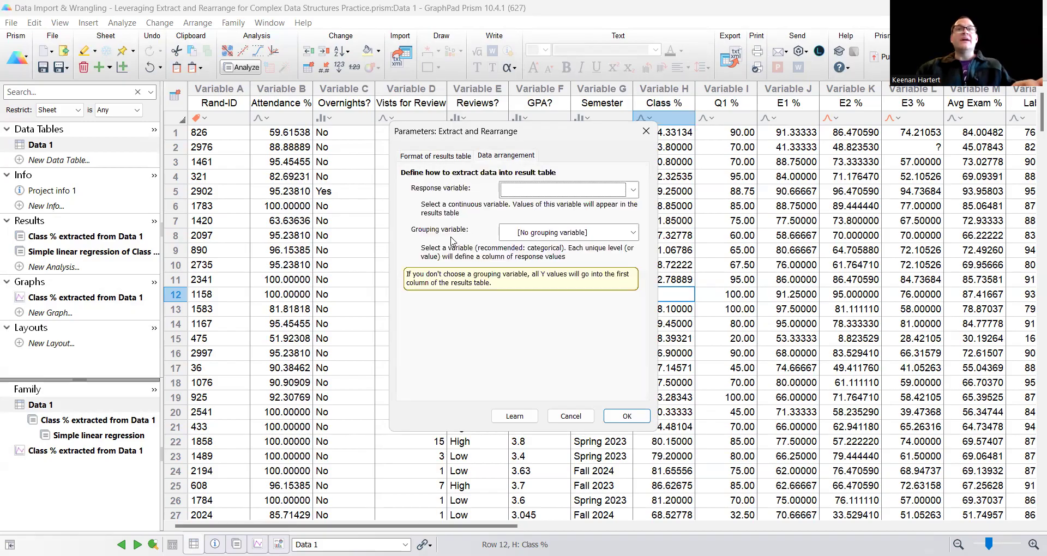
click(506, 192)
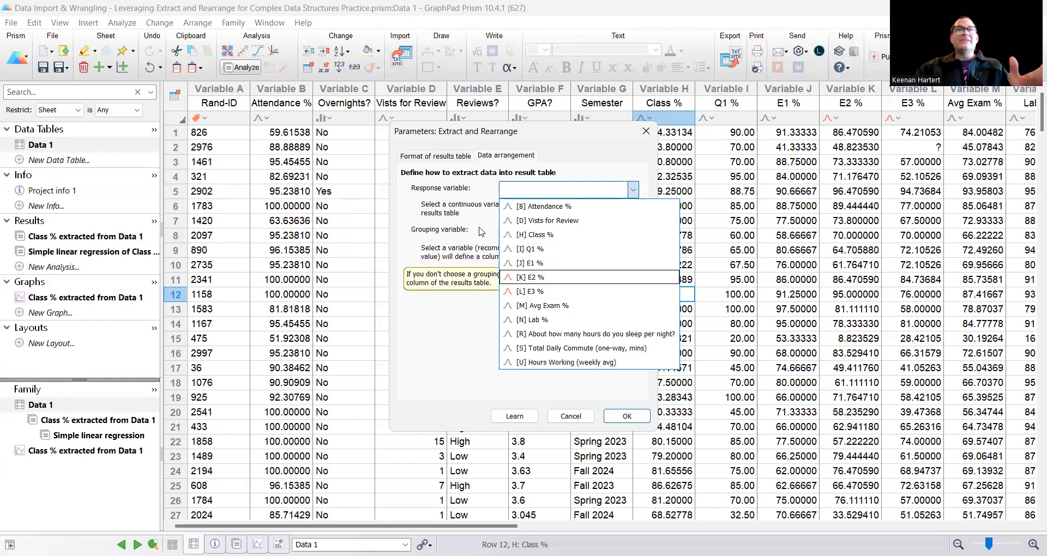
click(553, 306)
click(547, 234)
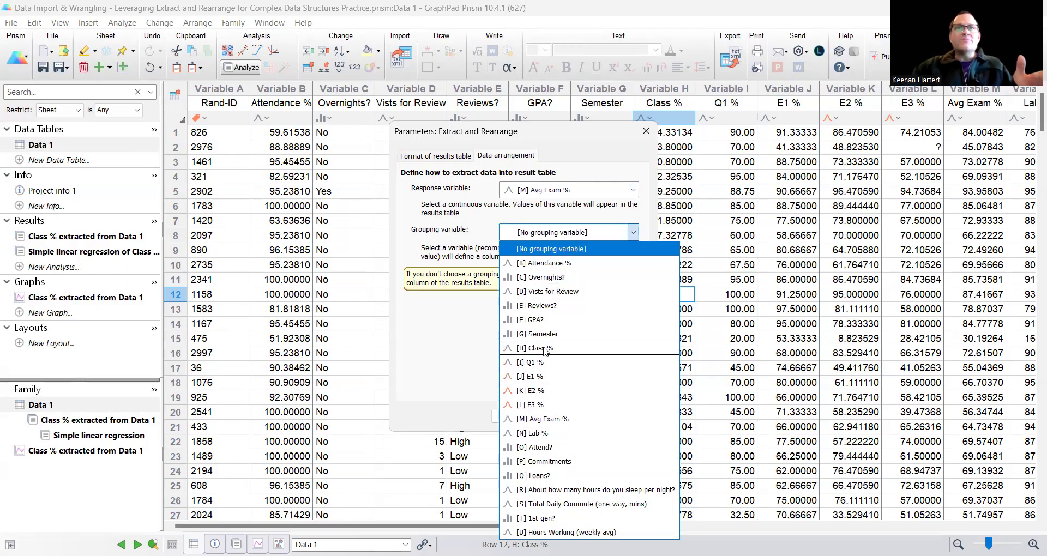
click(549, 307)
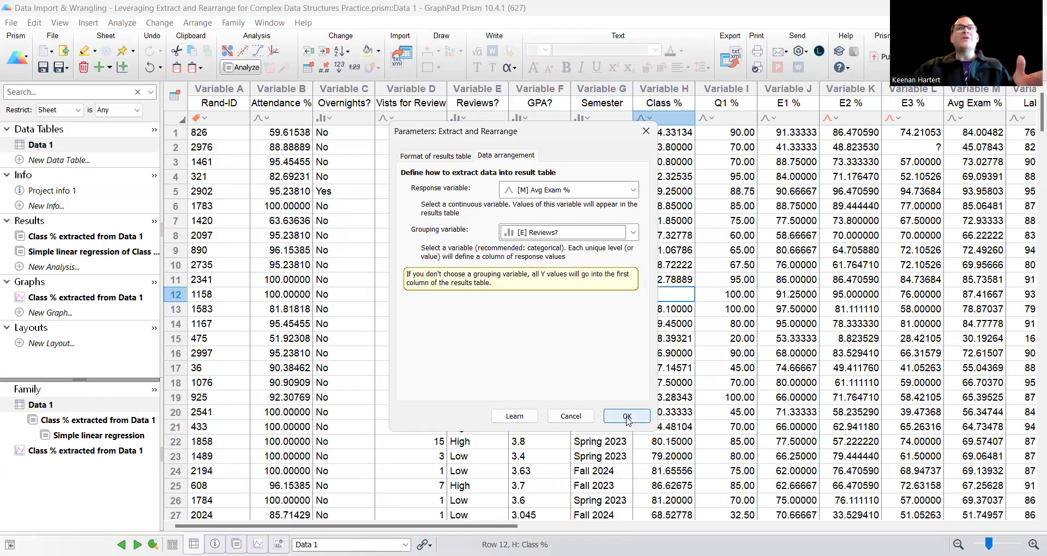
click(627, 418)
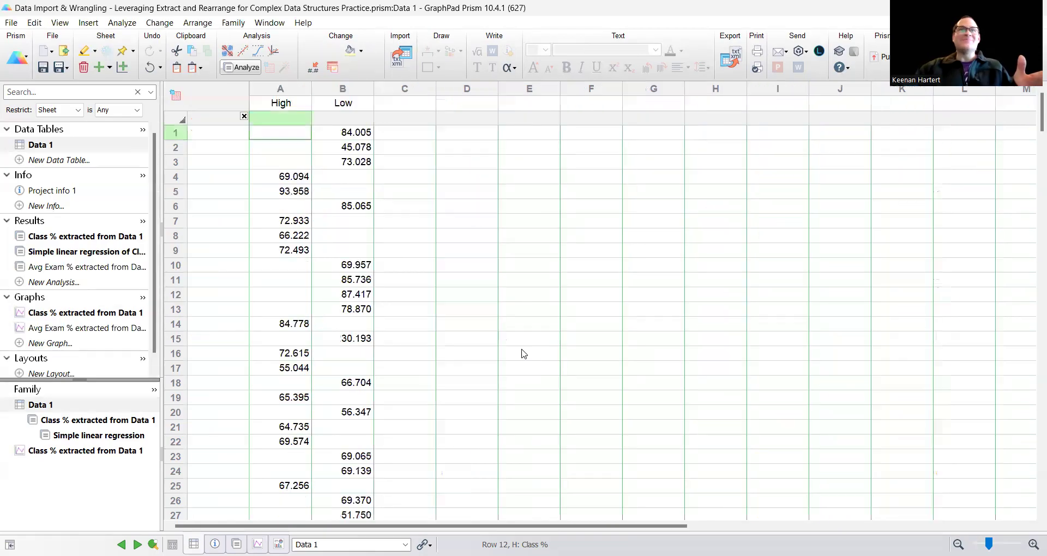
- Open the Avg Exam % graph and run an unpaired parametric t test with Welch's correction comparing High and Low
click(79, 328)
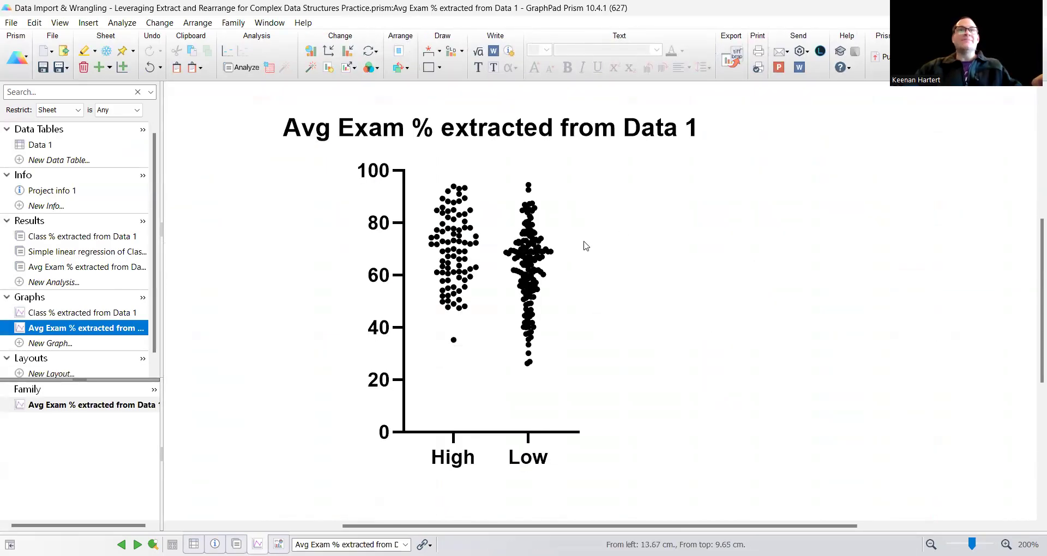
click(231, 55)
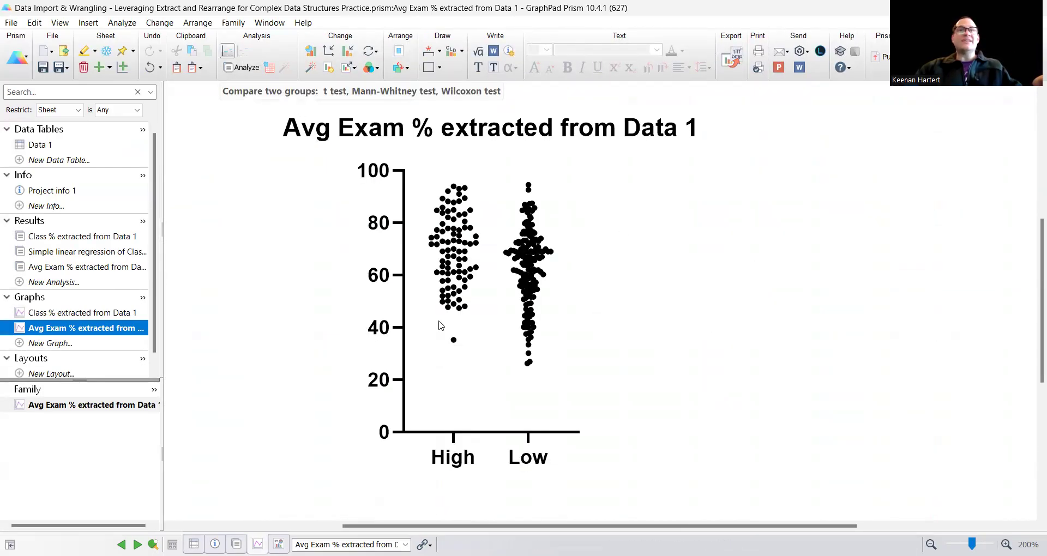
click(449, 365)
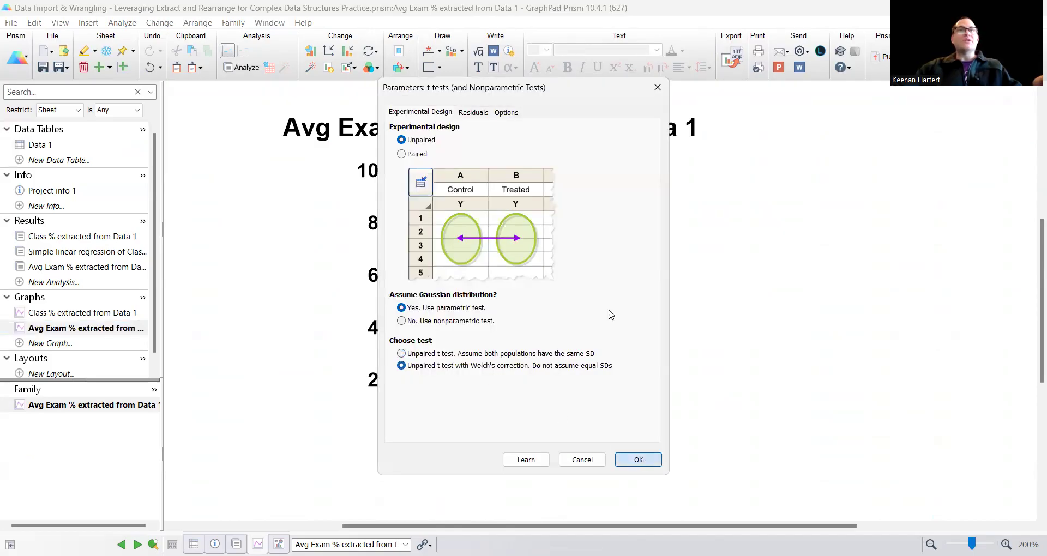
key(Return)
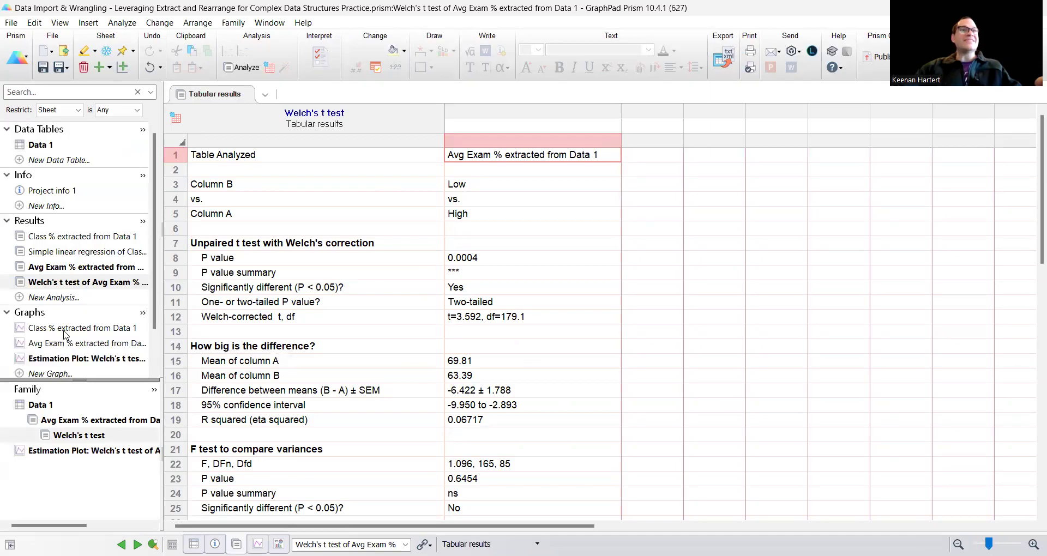
- Add the pairwise comparison bracket with significance asterisks between High and Low on the Avg Exam % graph
click(82, 342)
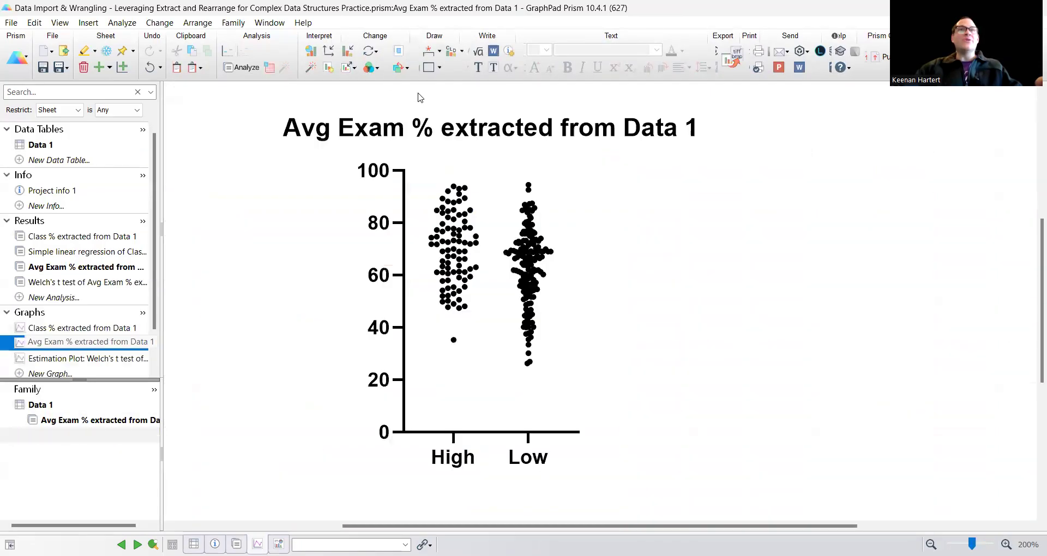
click(480, 144)
click(665, 254)
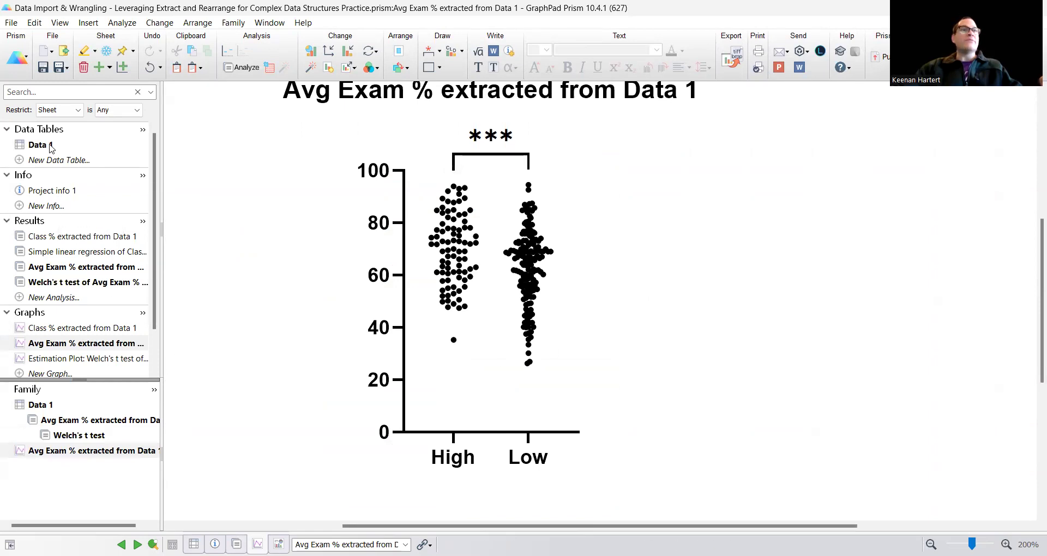
- Extract Avg Exam % from Data 1 again into a new Column table, grouped by Semester
click(53, 146)
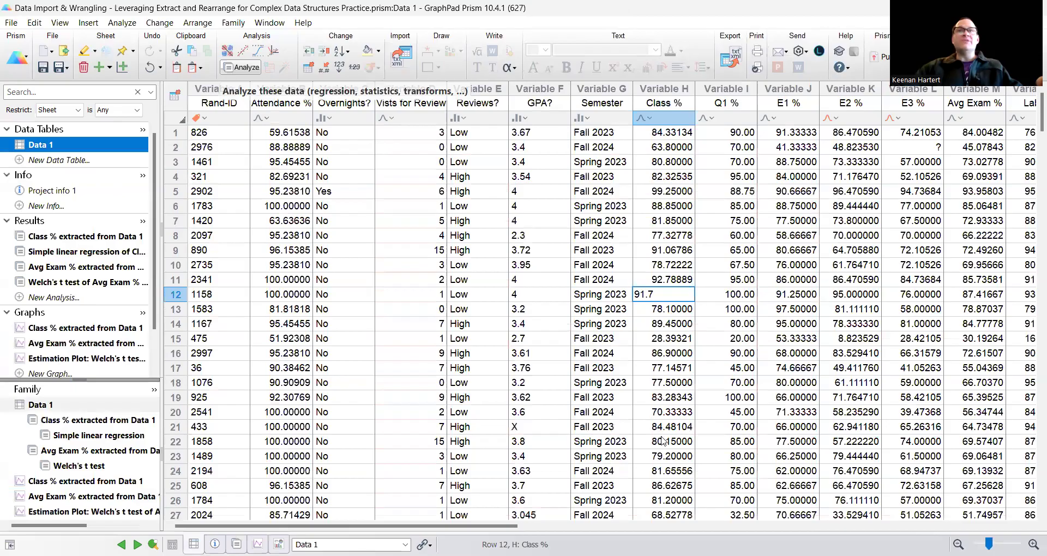
key(Return)
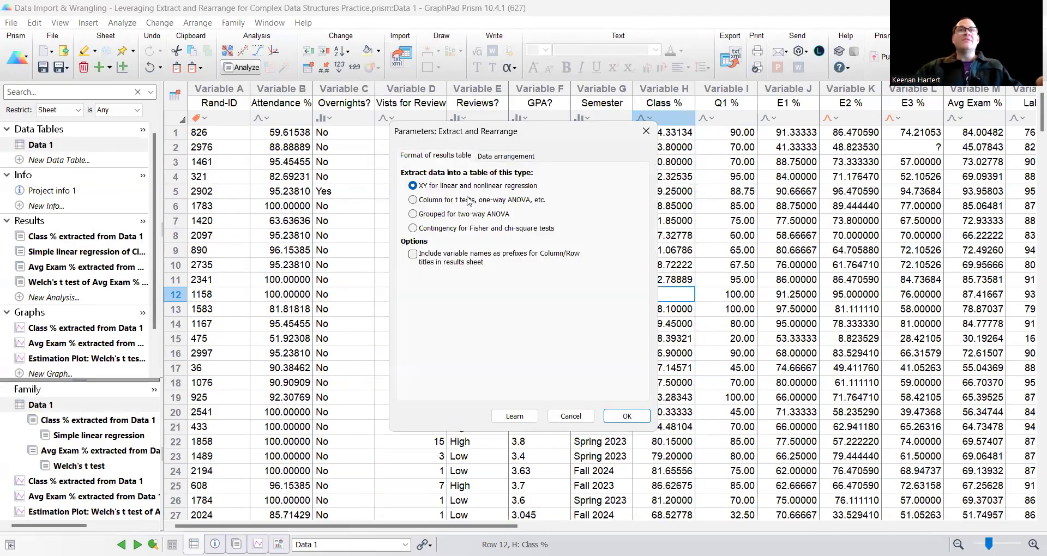
click(506, 156)
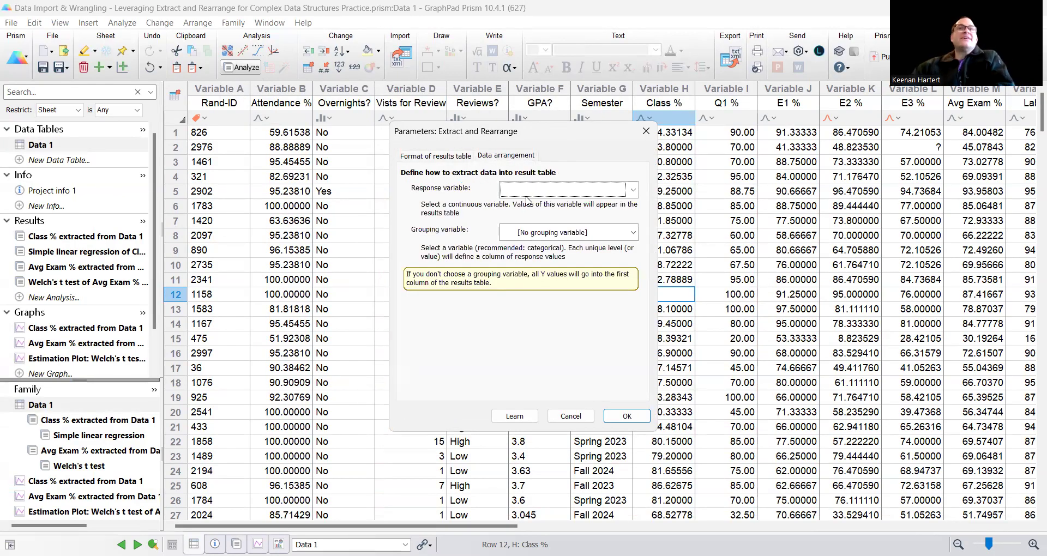
click(545, 190)
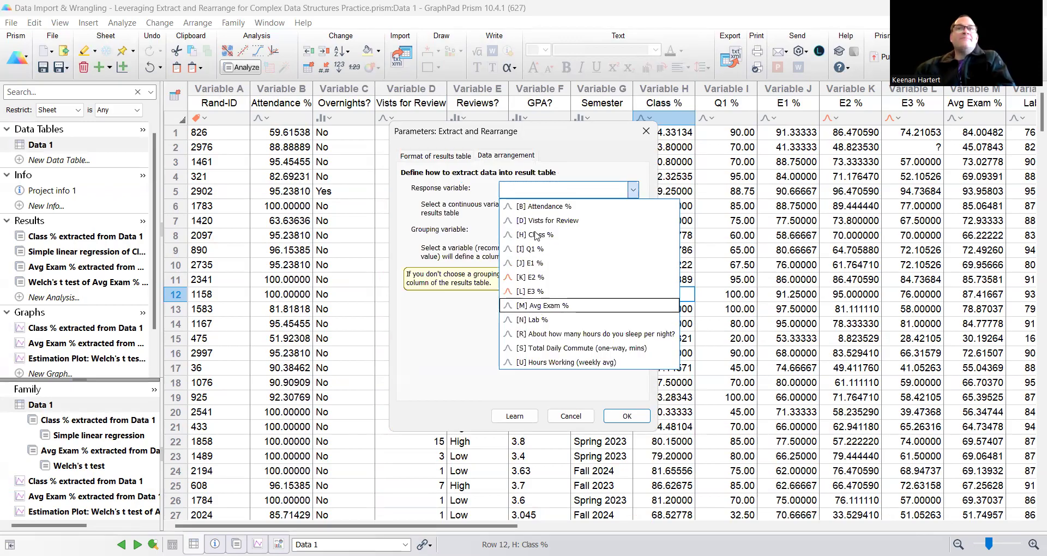
click(542, 305)
click(568, 232)
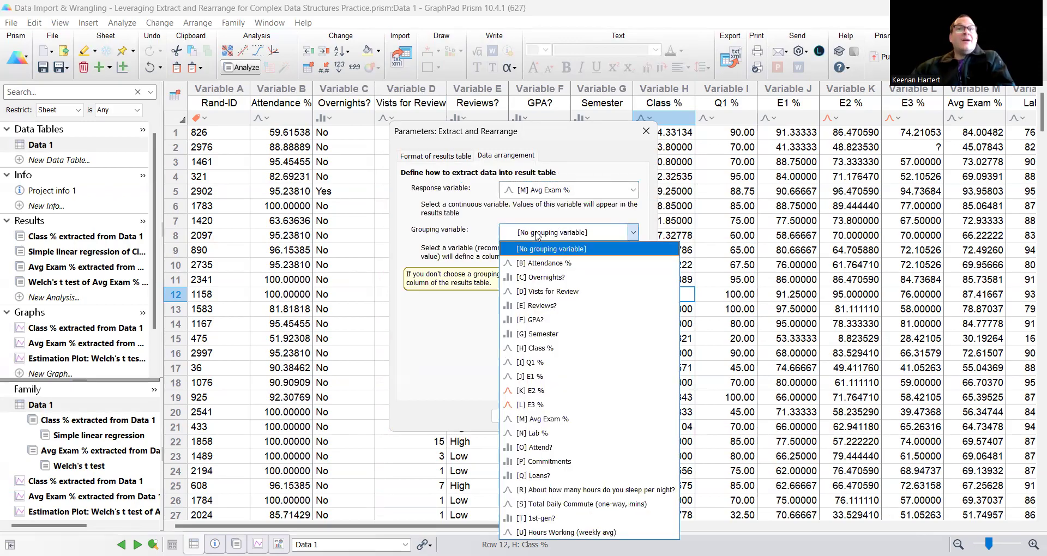
click(554, 334)
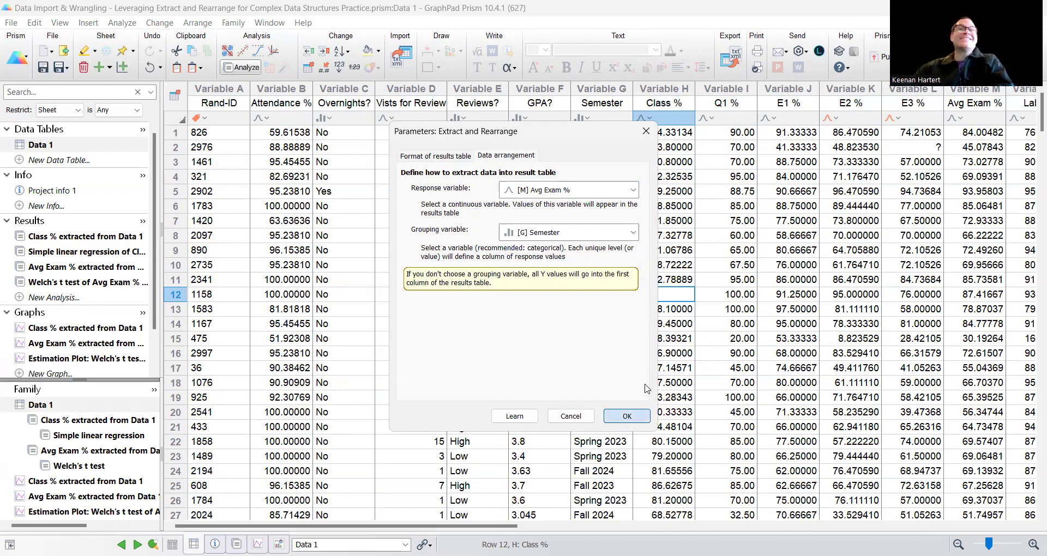
click(628, 416)
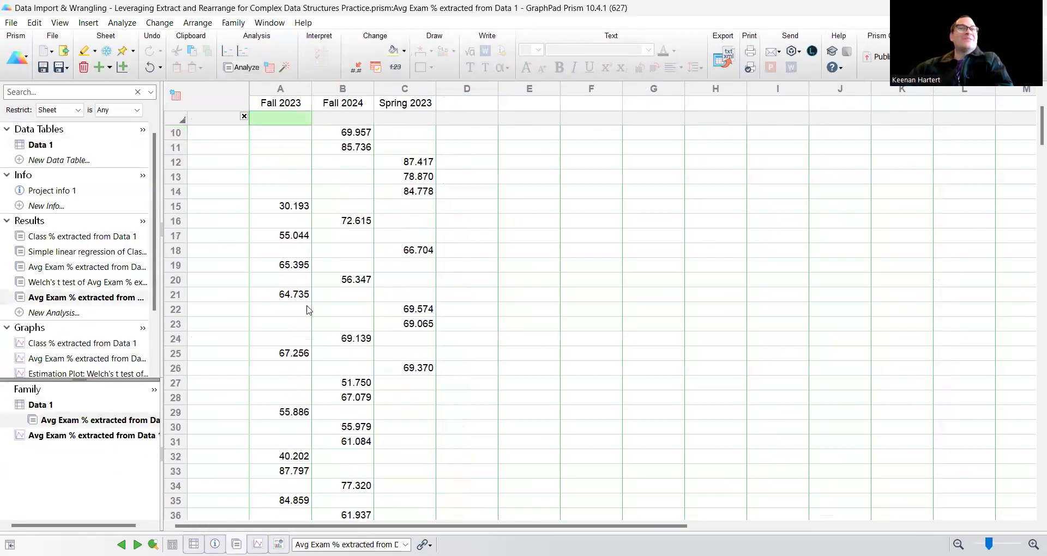
- Open the graph of Avg Exam % by semester and run an ordinary one-way ANOVA with Tukey's multiple comparisons
scroll(83, 319, down, 3)
click(81, 312)
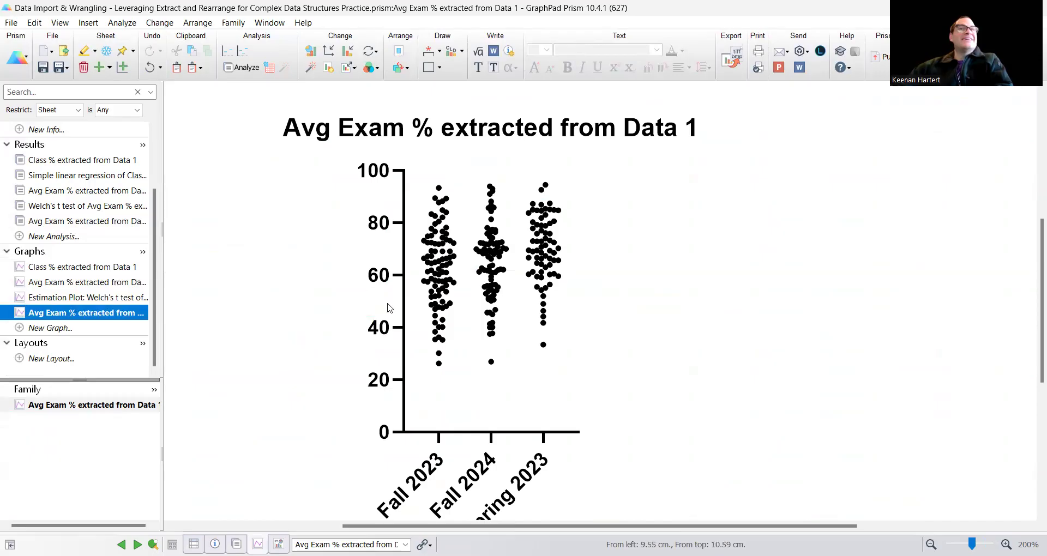
scroll(666, 297, down, 2)
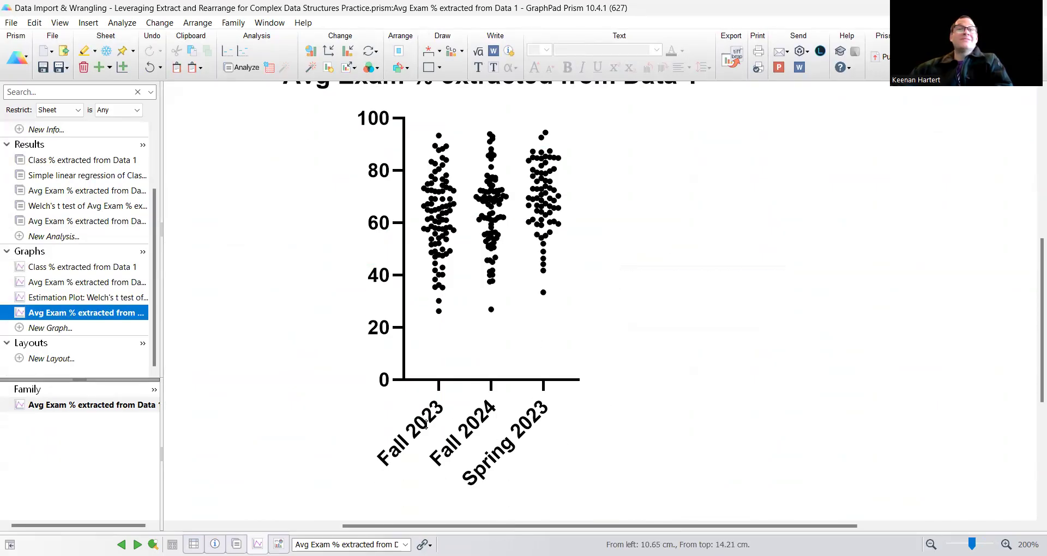
scroll(436, 235, up, 2)
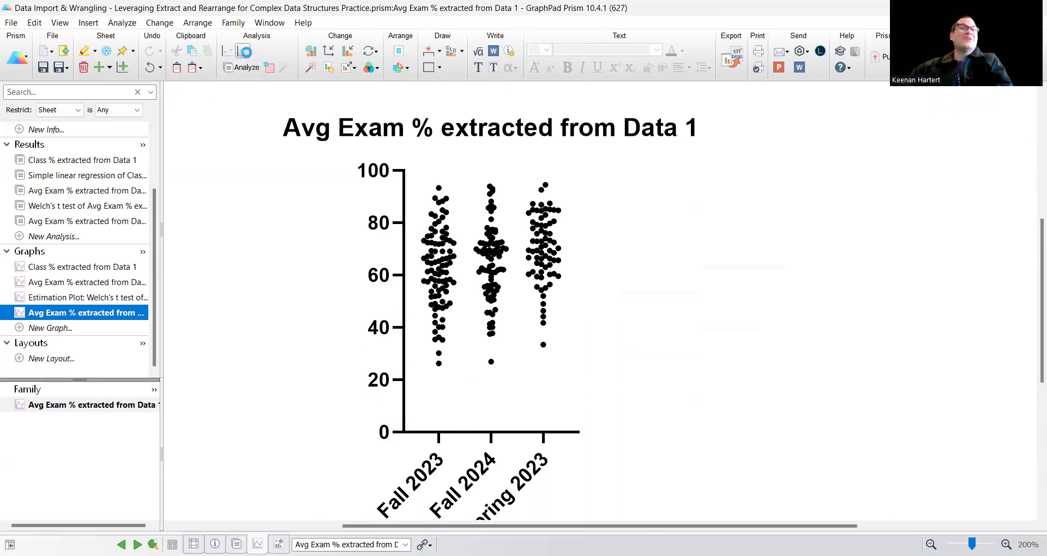
click(535, 109)
click(424, 153)
click(412, 109)
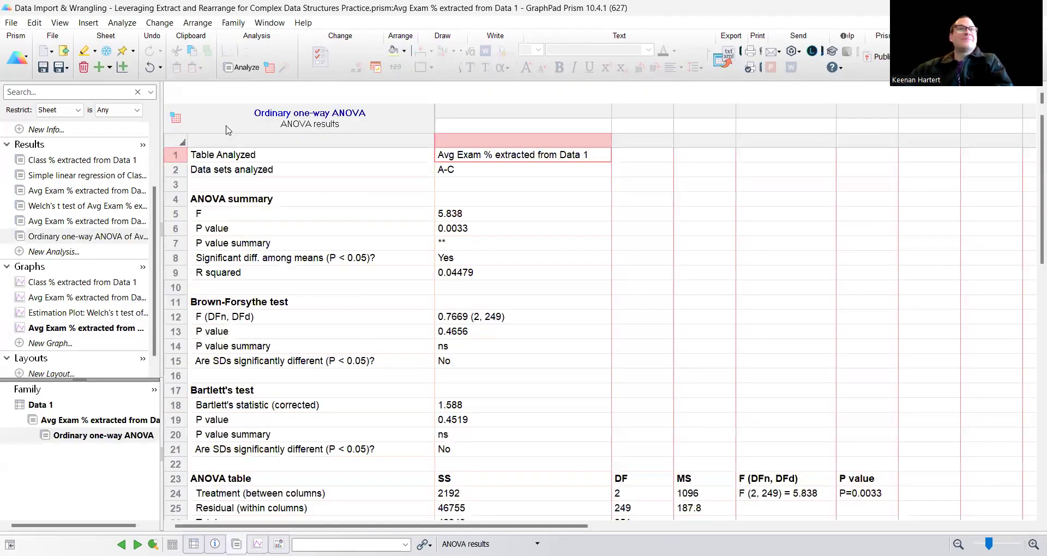
- Examine the ANOVA's multiple comparisons results for Fall 2023 and Fall 2024 versus Spring 2023
click(311, 93)
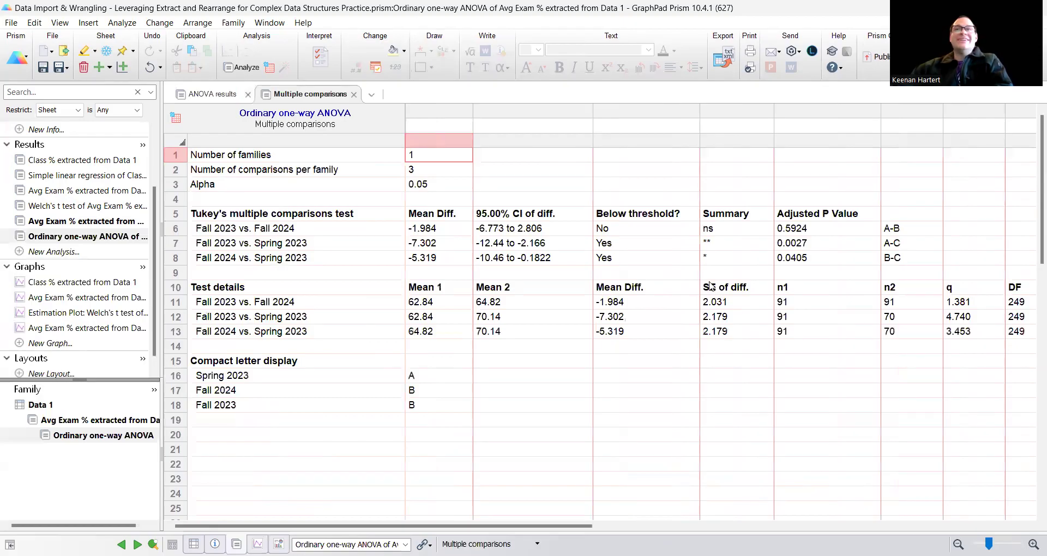
click(221, 248)
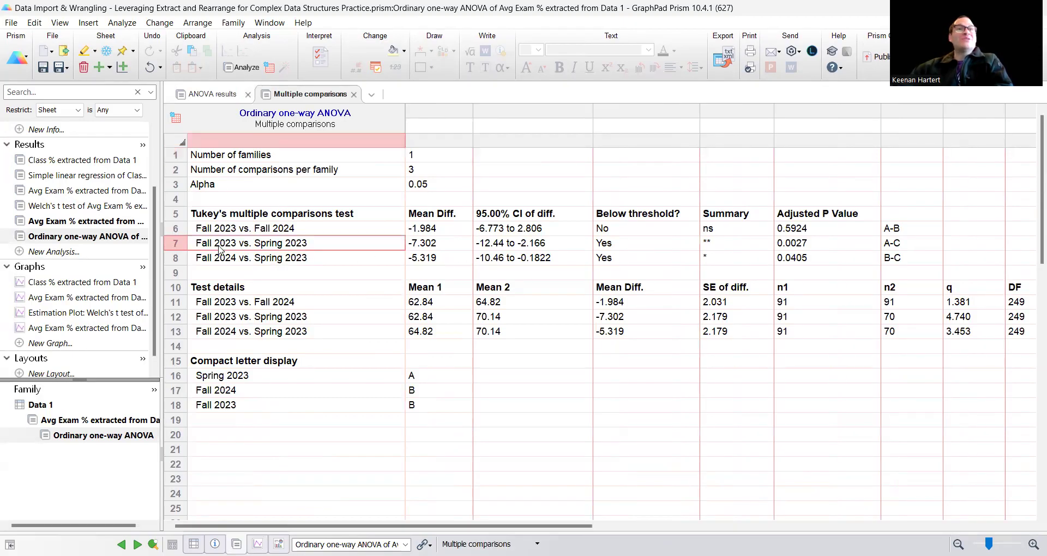
click(259, 262)
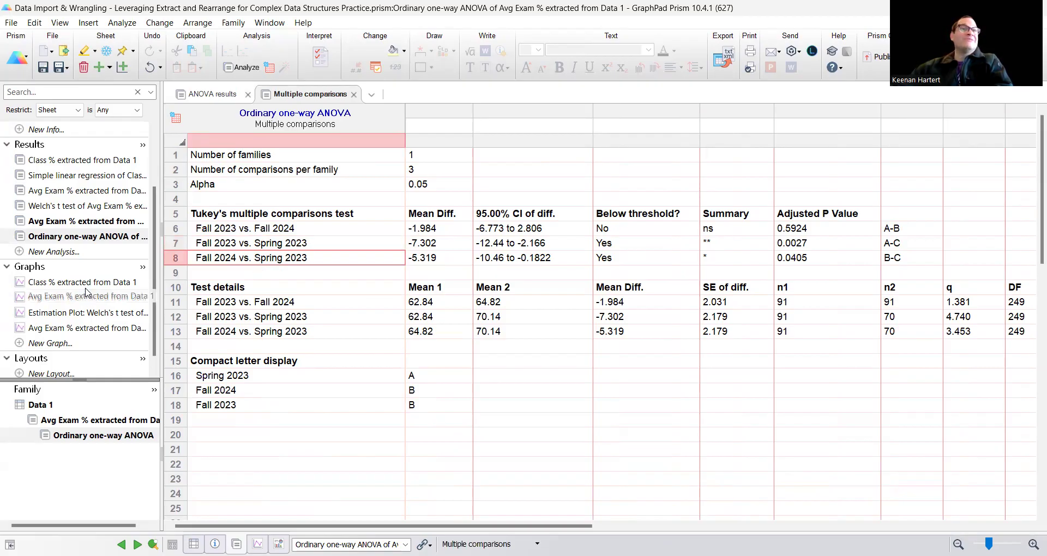
- Start another Extract and rearrange analysis on Data 1 as a new results sheet, using the Grouped format for two-way ANOVA
scroll(76, 275, up, 2)
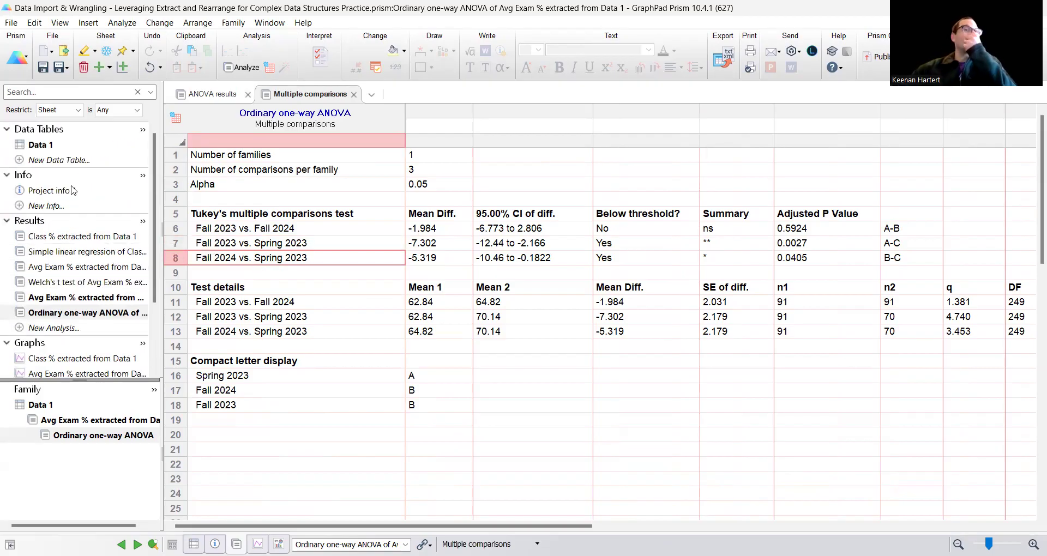
click(53, 146)
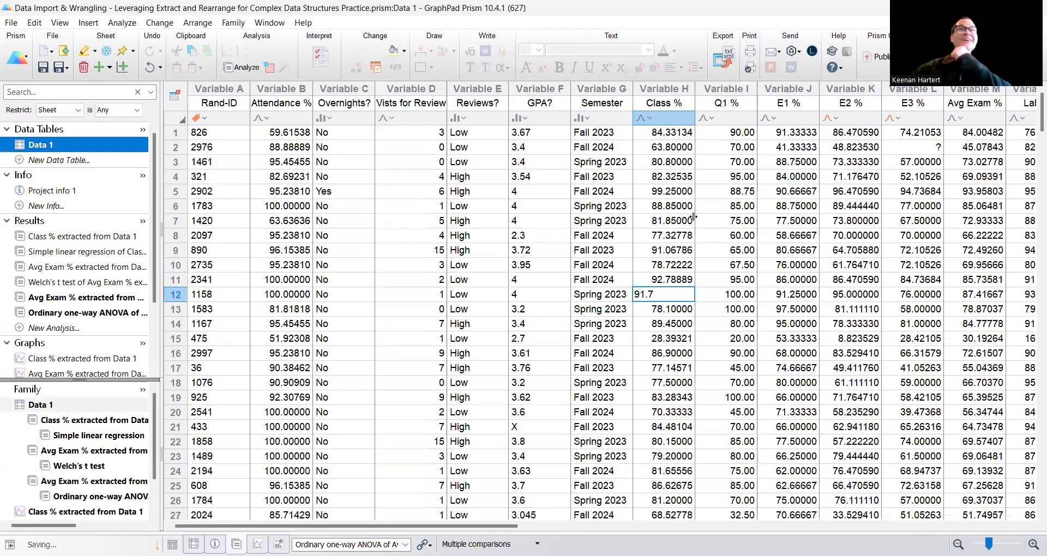
double_click(680, 224)
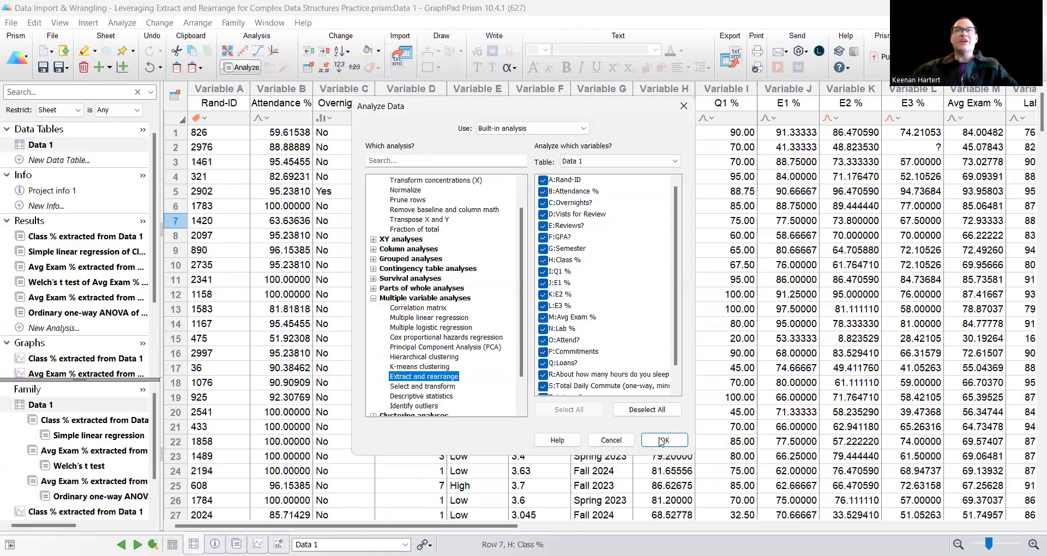
key(Return)
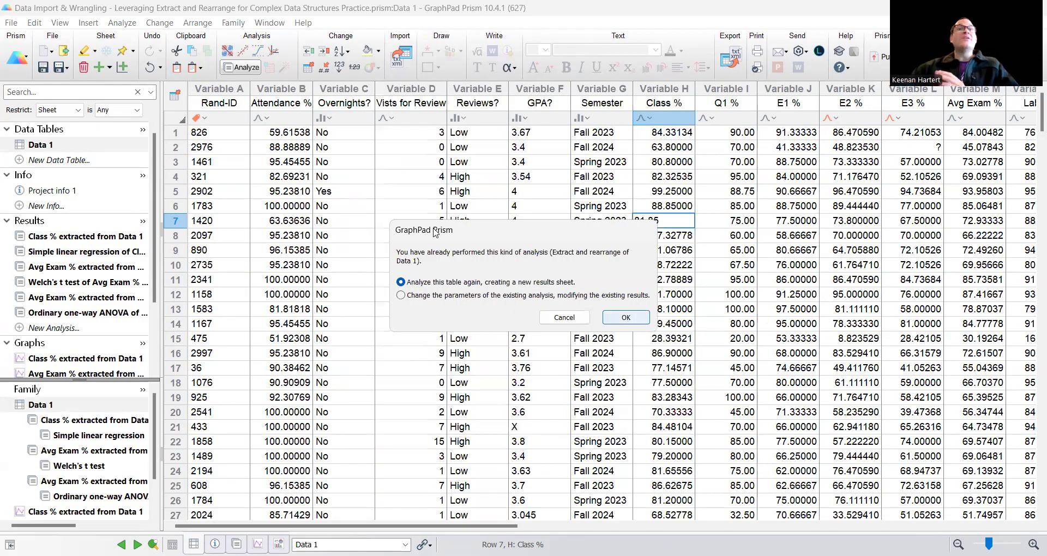
key(Return)
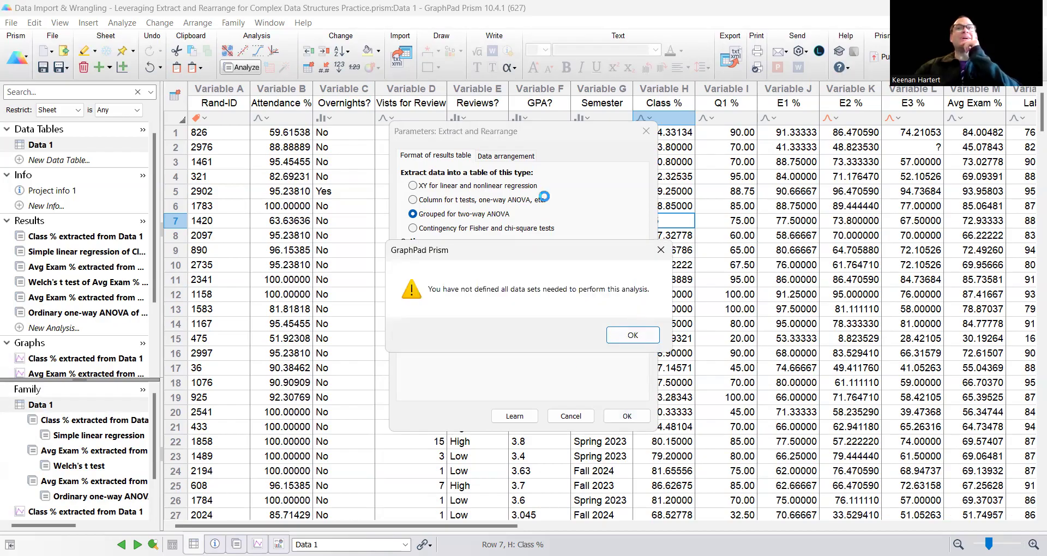
key(Return)
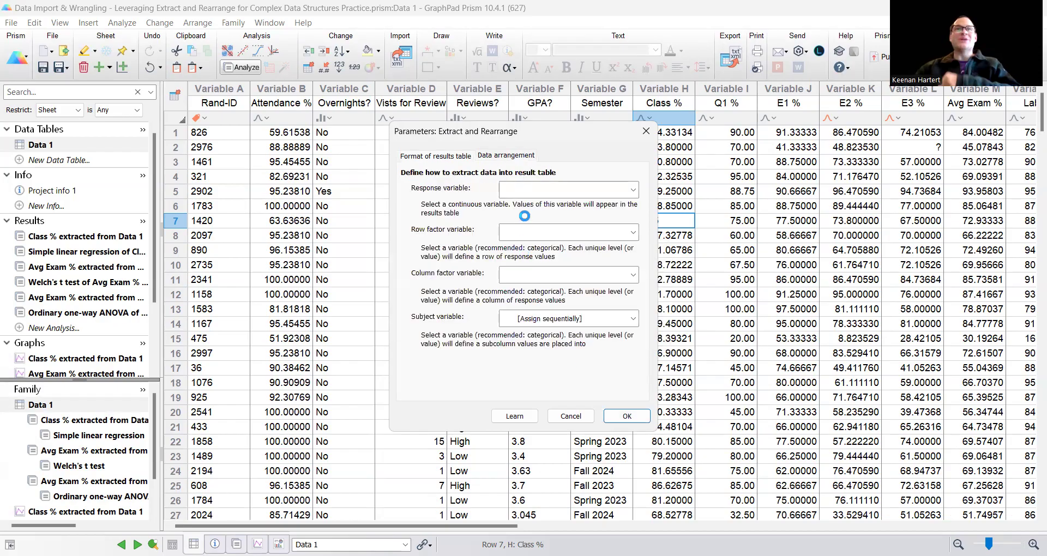
- Extract Avg Exam % as the response into the Grouped table, with Commitments as row factor and Semester as column factor
click(531, 189)
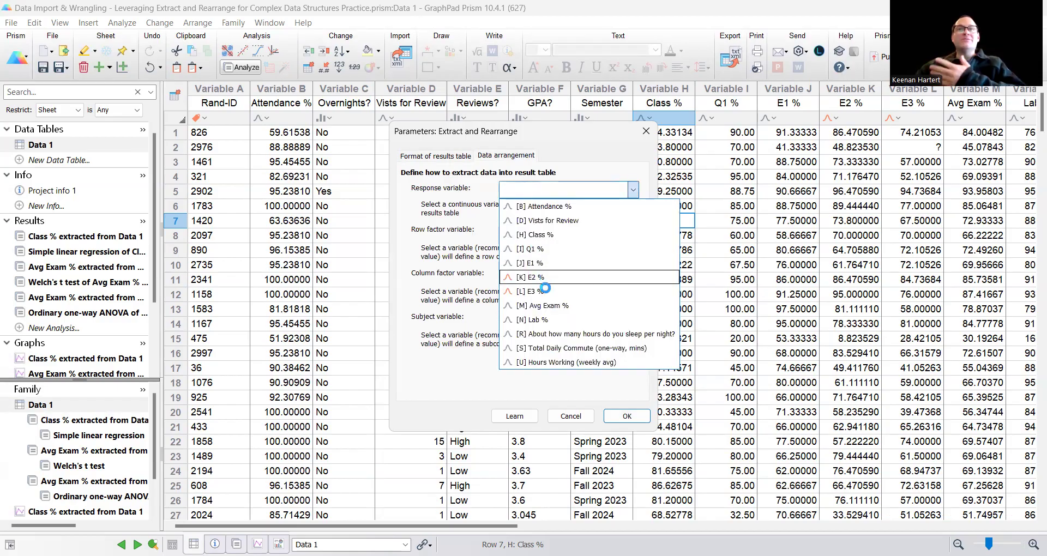
click(548, 304)
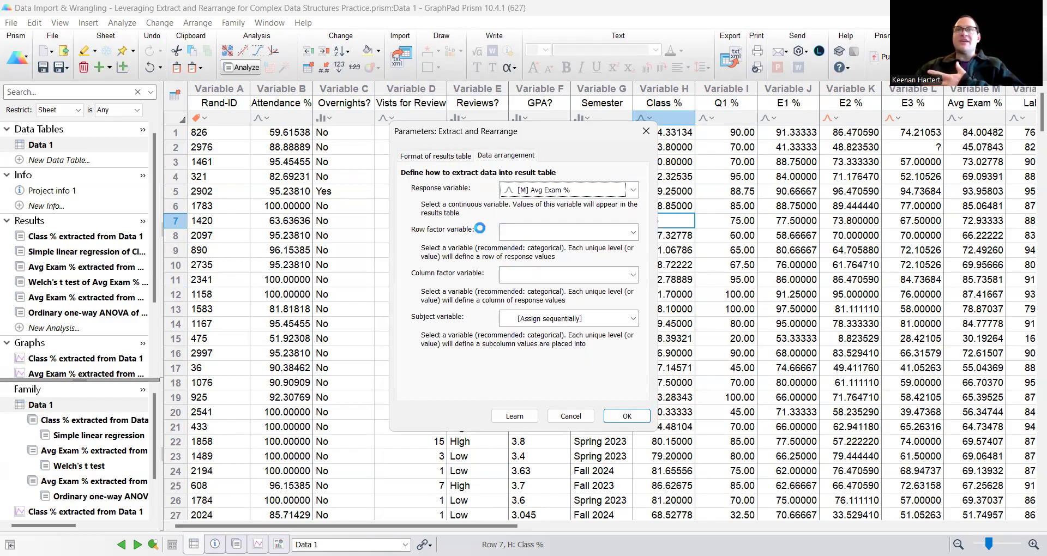
click(529, 233)
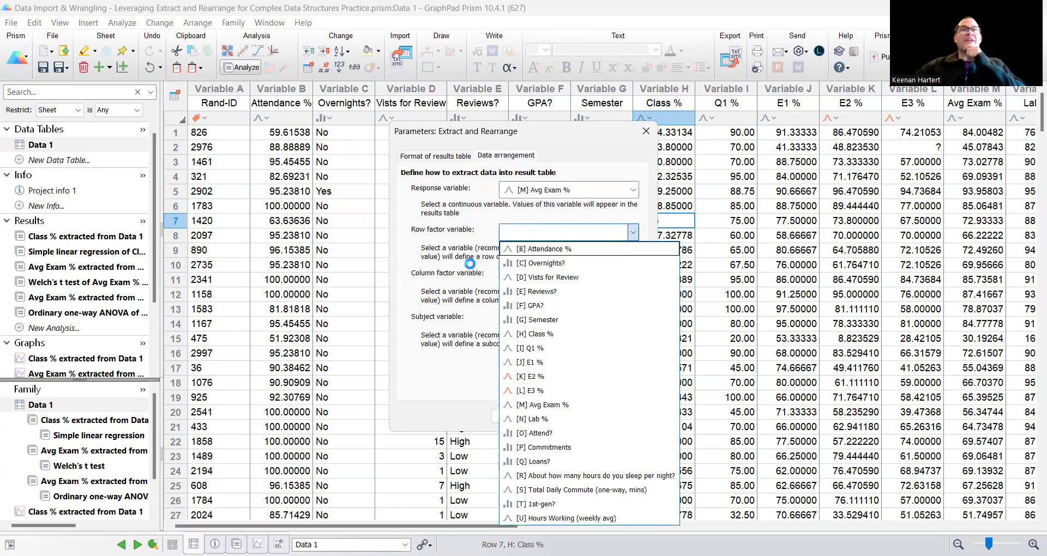
click(504, 270)
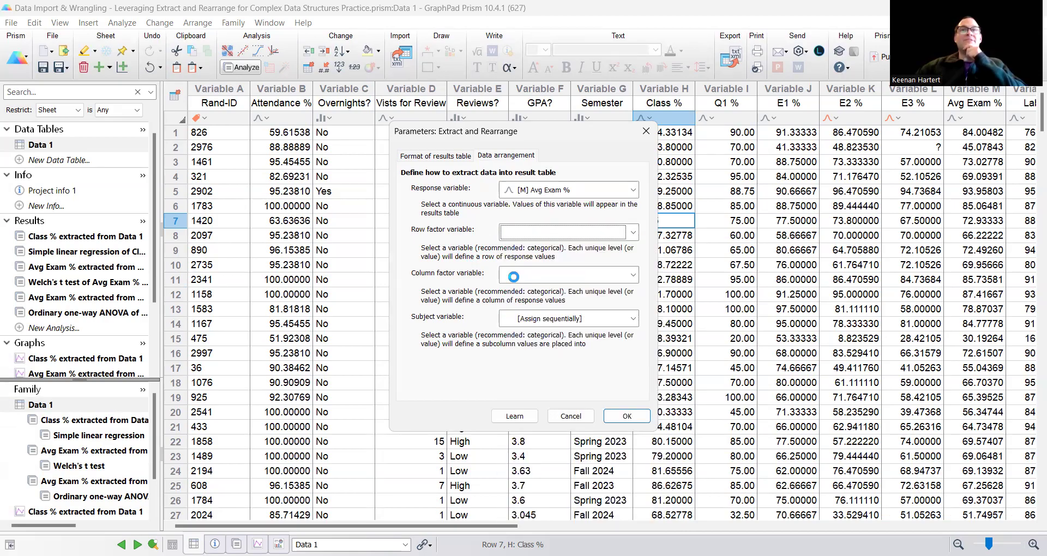
click(513, 277)
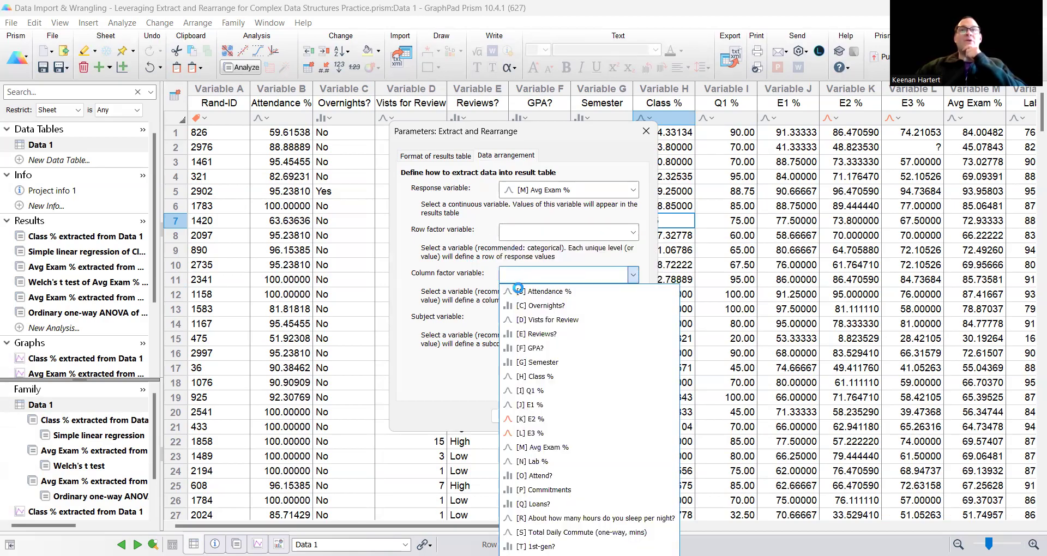
click(545, 363)
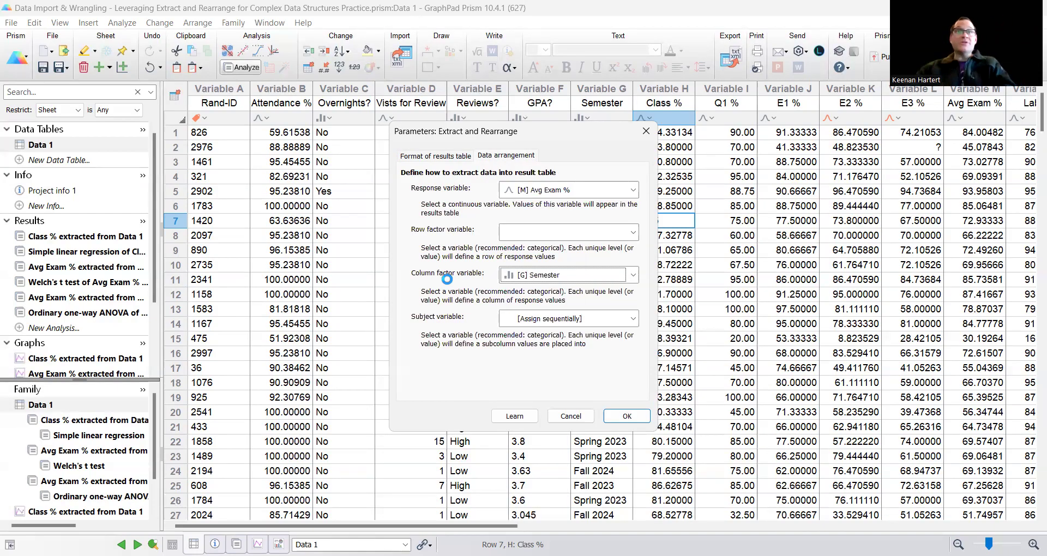
click(549, 230)
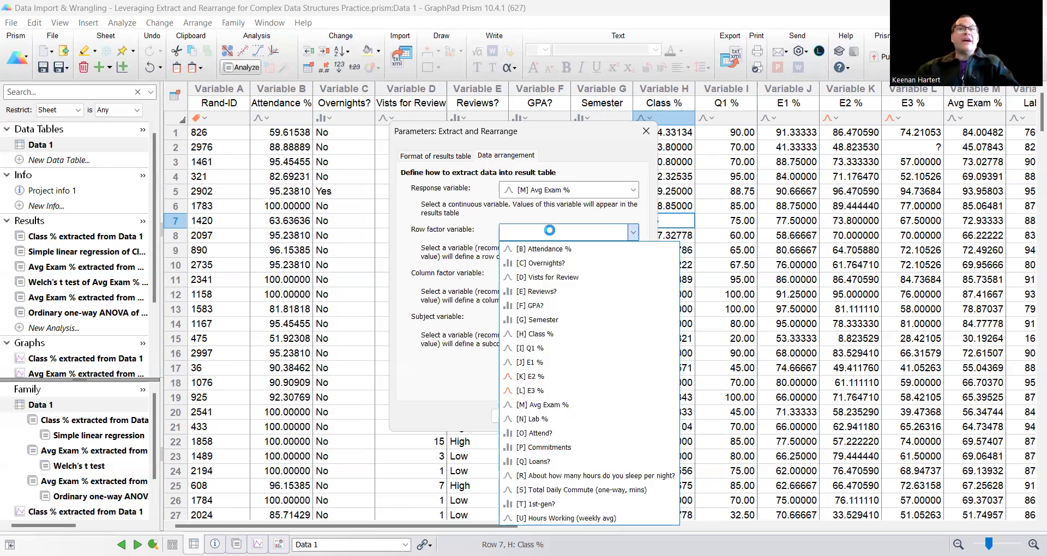
click(553, 449)
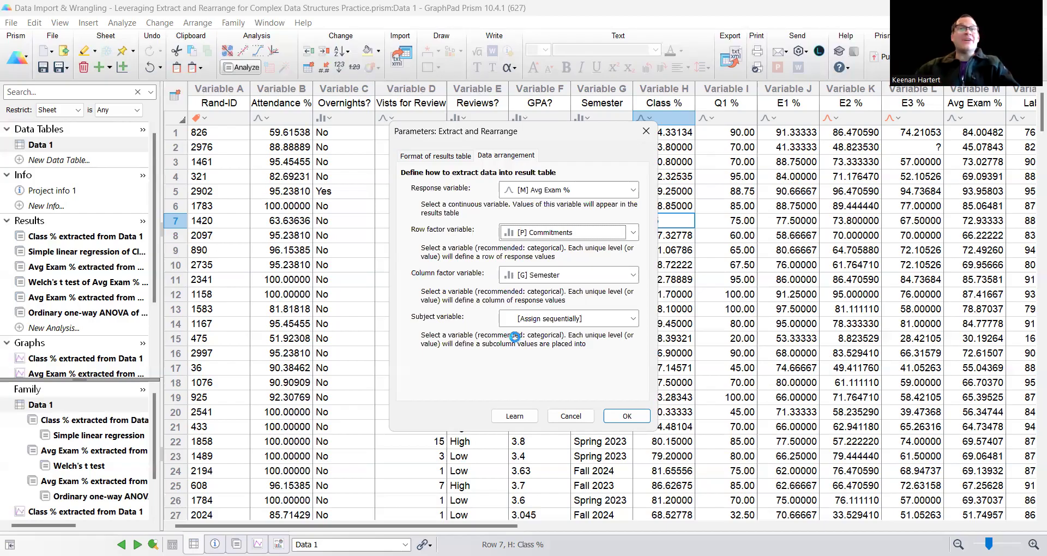
click(628, 416)
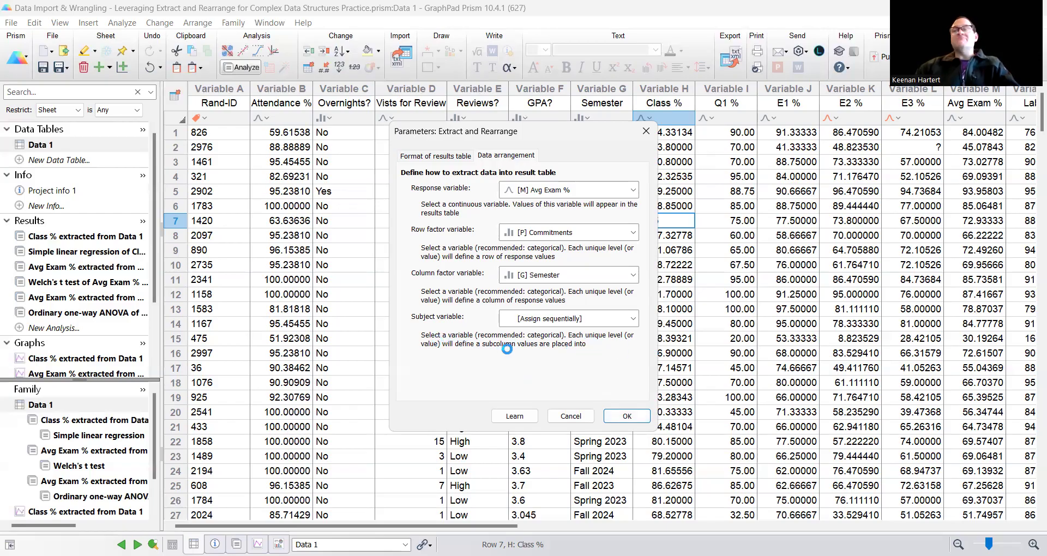
click(626, 417)
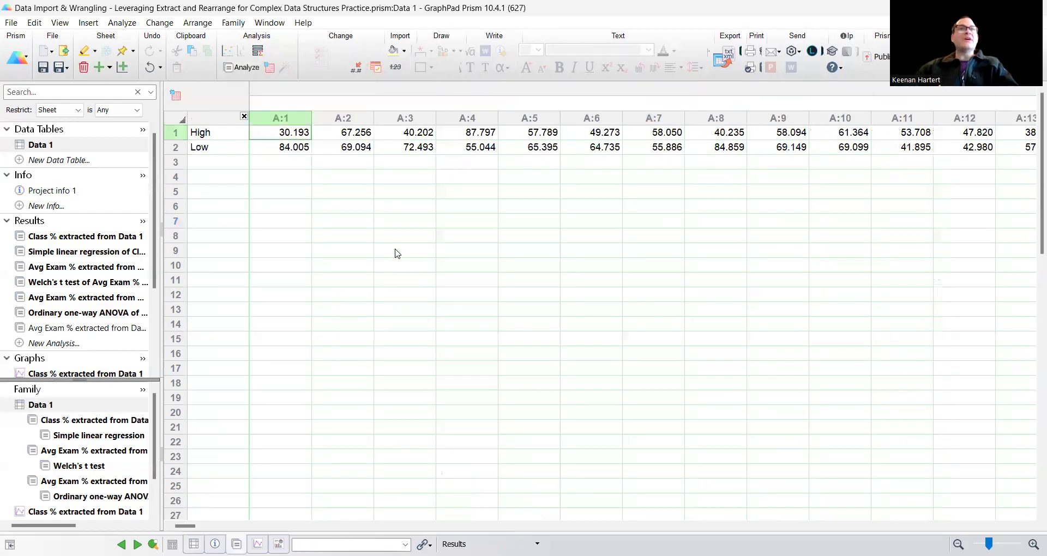
- Examine the extracted Grouped table's High and Low rows across the replicate subcolumns of data sets A to C
click(272, 172)
click(217, 135)
click(215, 148)
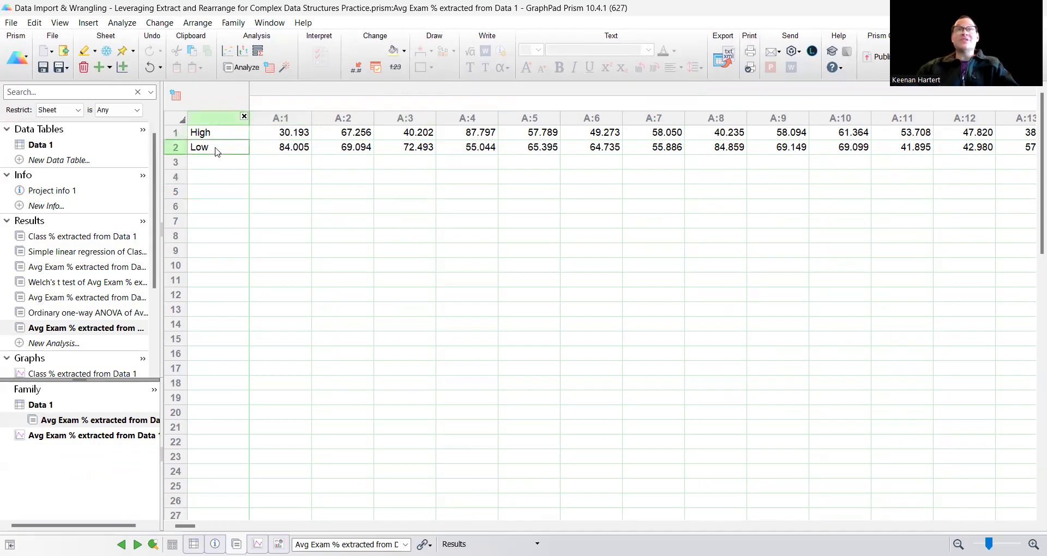
click(286, 191)
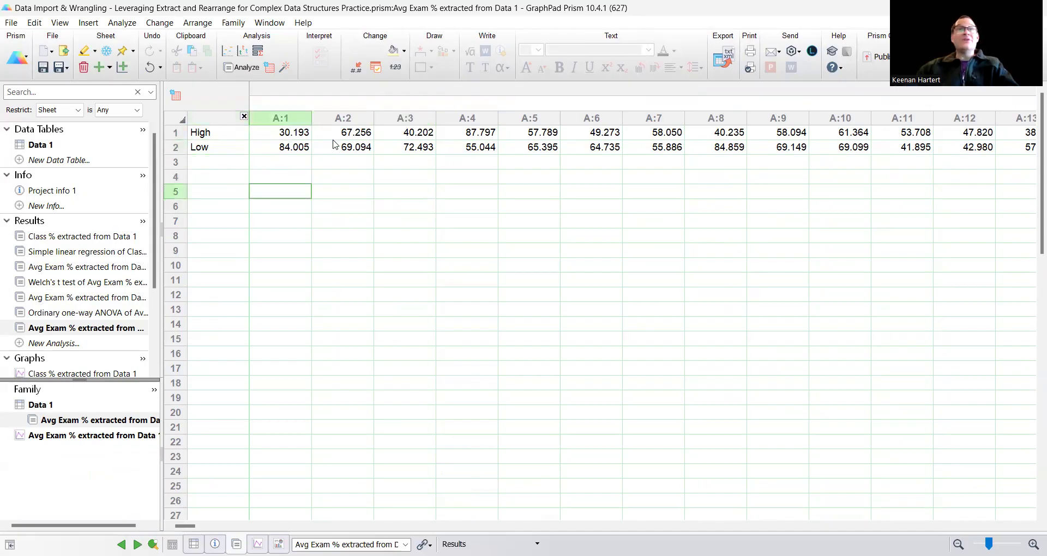
click(205, 527)
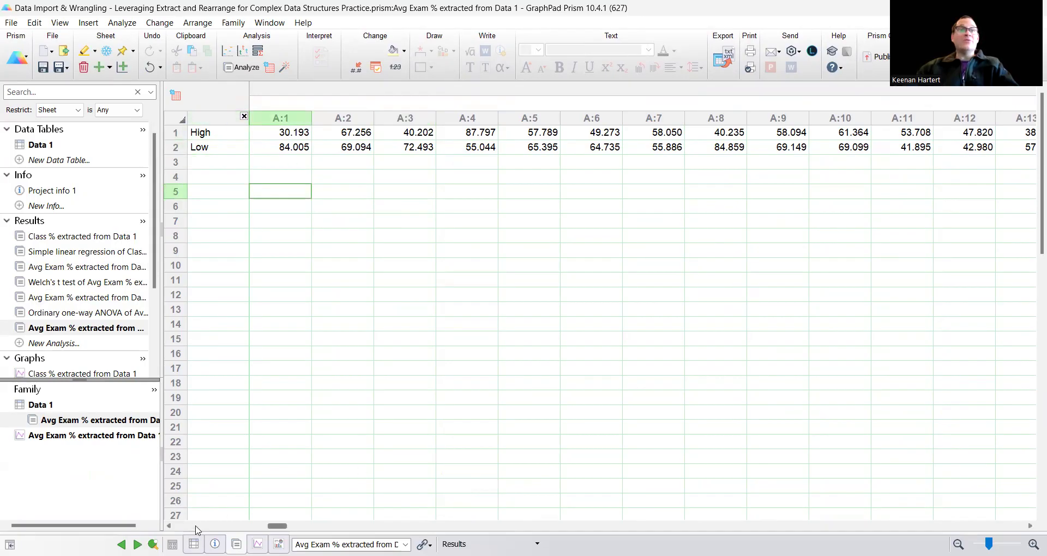
click(290, 527)
click(748, 196)
click(826, 176)
key(Right)
key(Right)
key(Right)
key(Right)
key(Right)
key(Right)
key(Right)
key(Right)
key(Right)
key(Right)
key(Right)
key(Right)
key(Right)
key(Right)
key(Right)
key(Right)
key(Right)
key(Right)
key(Right)
key(Right)
key(Right)
key(Right)
key(Right)
key(Right)
key(Right)
key(Right)
key(Right)
key(Right)
key(Right)
key(Right)
key(Right)
key(Right)
key(Right)
key(Right)
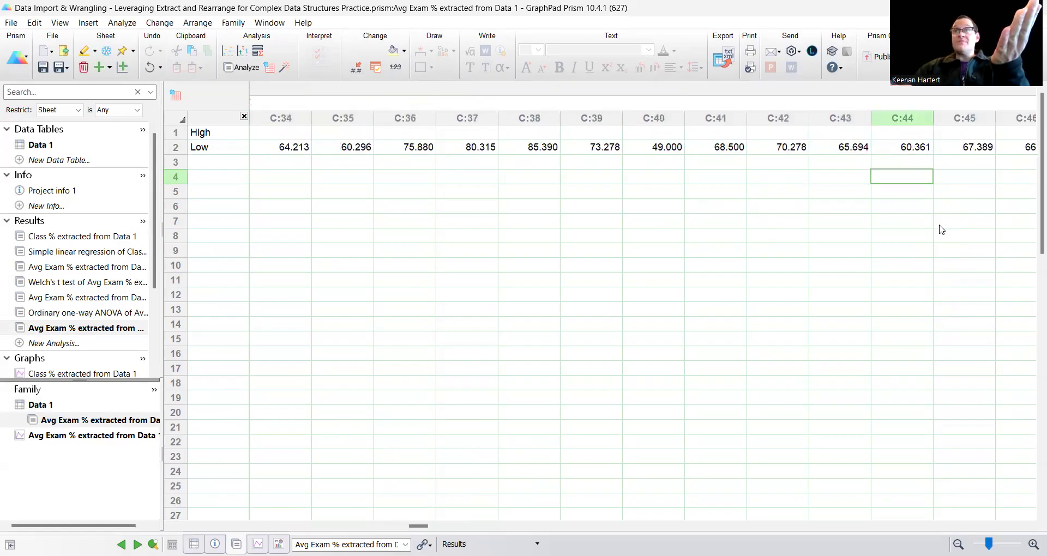
- Open the new grouped graph and run an ordinary two-way ANOVA comparing each cell mean with the other cell mean in that column
scroll(52, 286, down, 2)
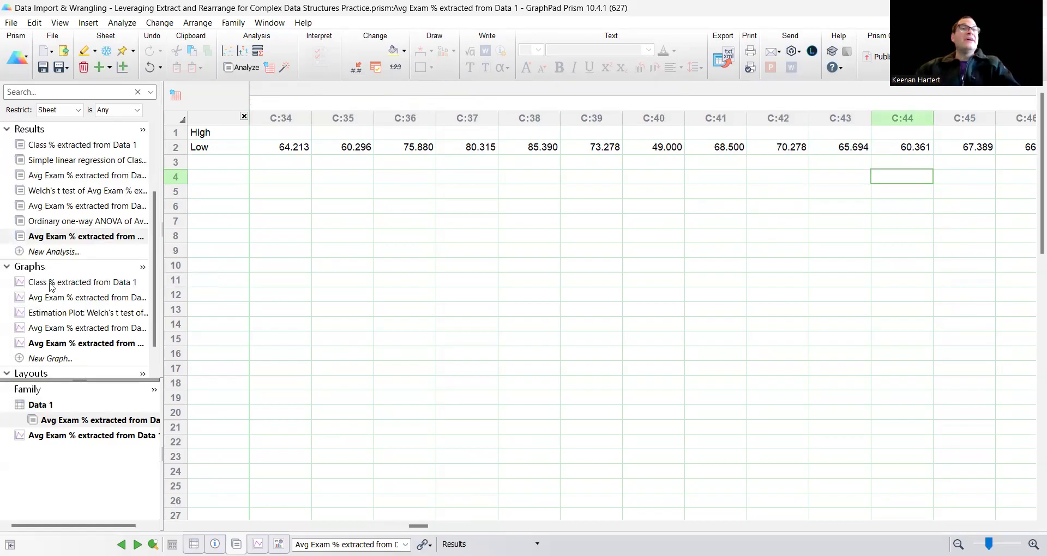
mouse_move(52, 287)
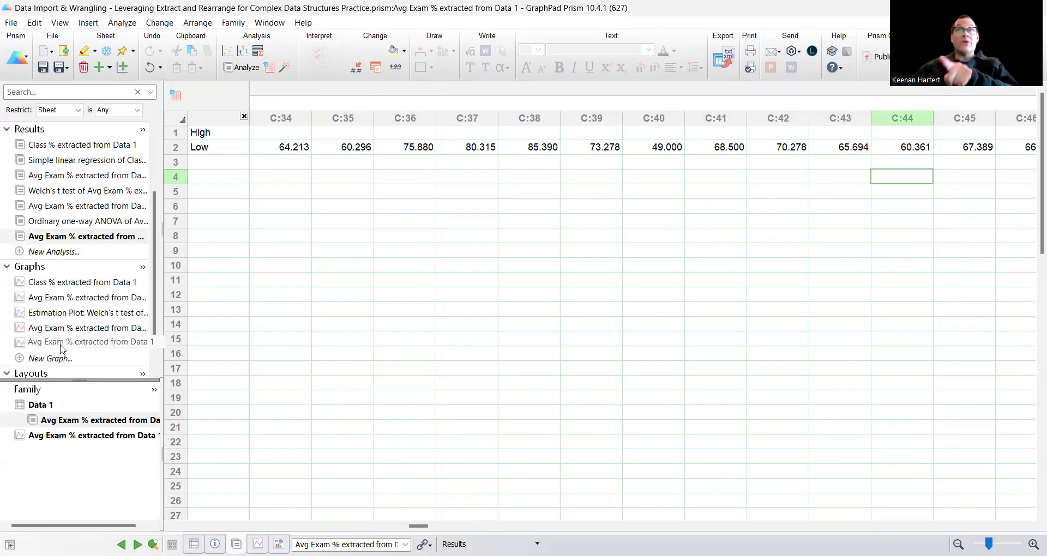
click(61, 342)
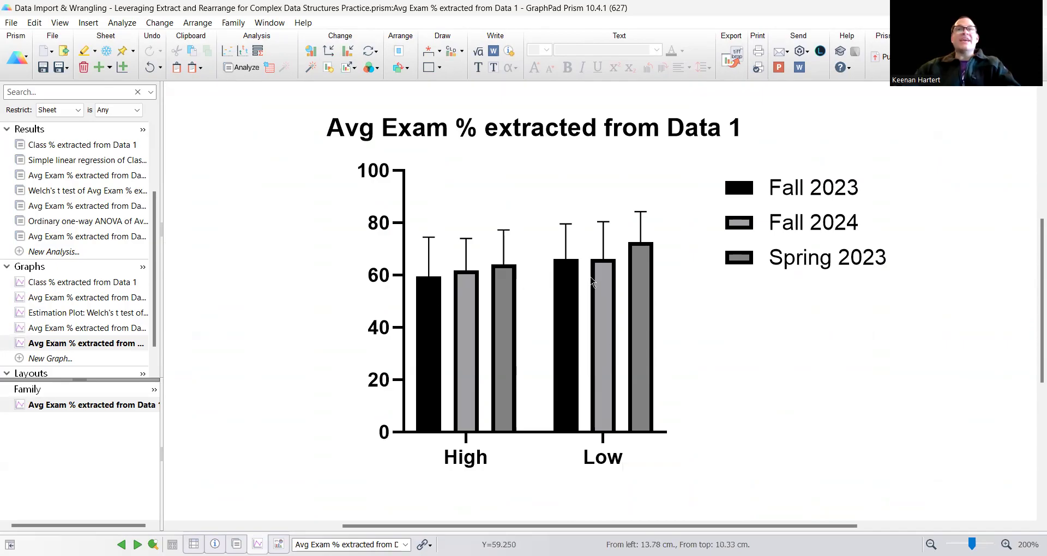
click(226, 53)
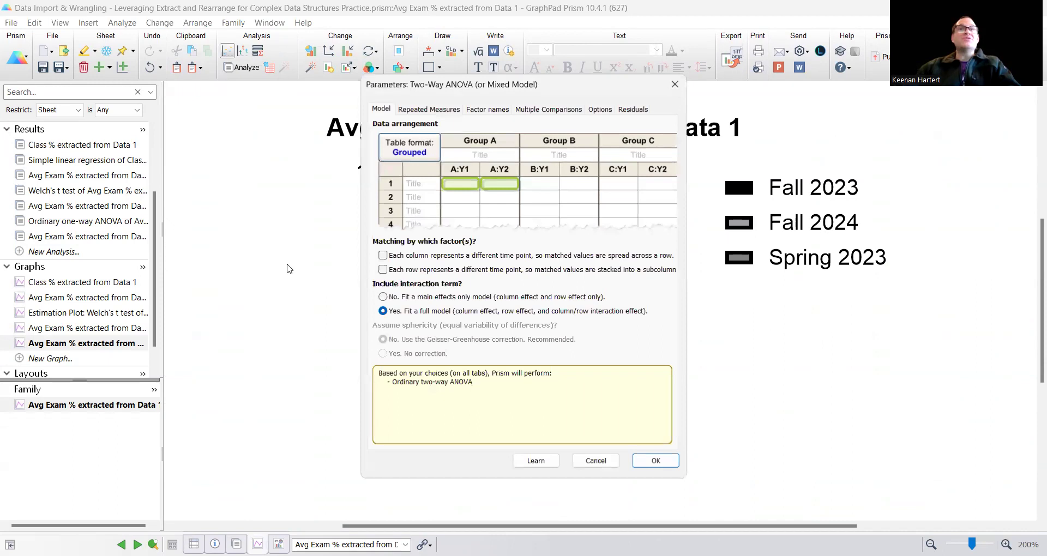
click(436, 112)
click(494, 109)
click(534, 108)
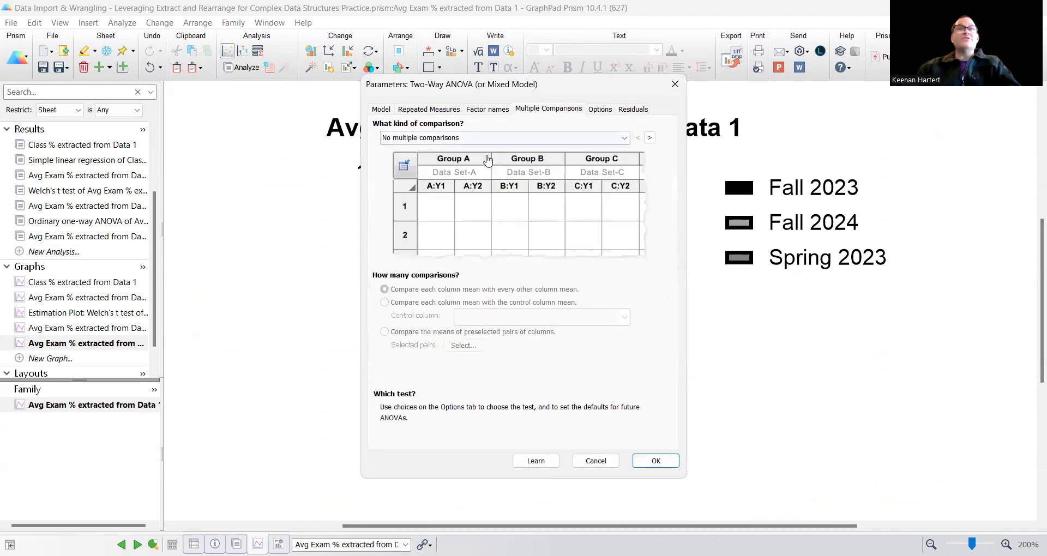
click(456, 141)
click(458, 162)
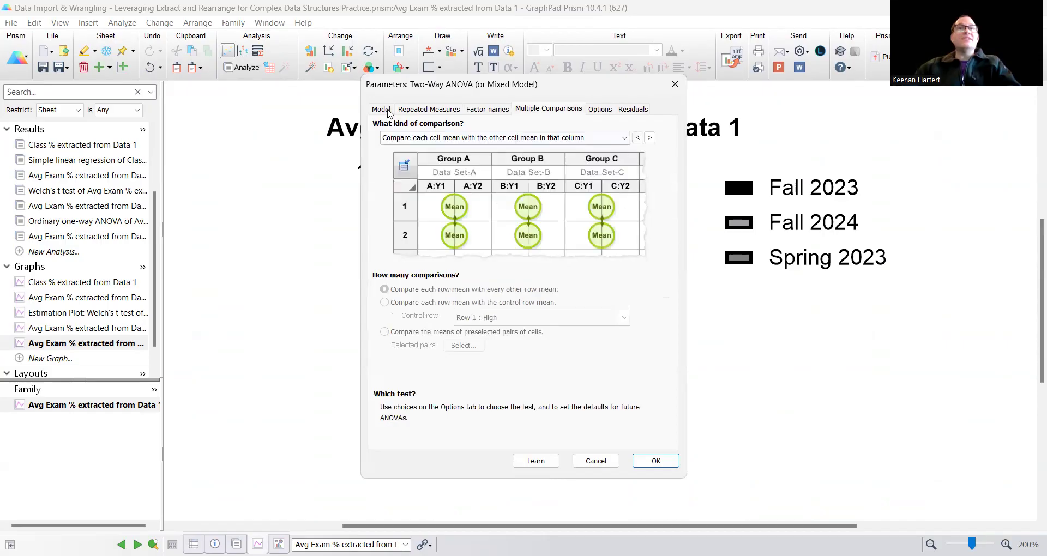
click(384, 109)
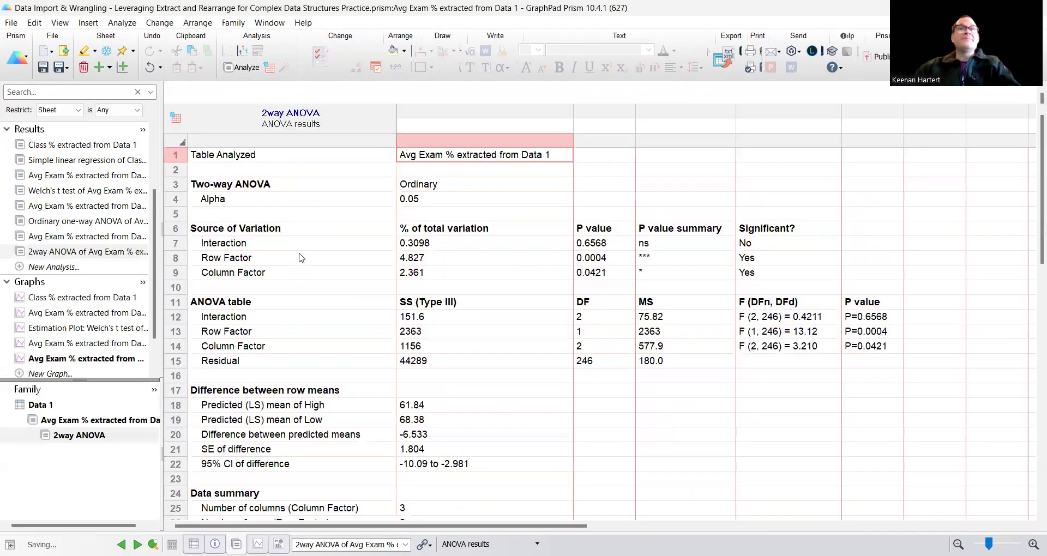
- Examine the two-way ANOVA's multiple comparisons of High versus Low for Fall 2023, Fall 2024 and Spring 2023
click(299, 256)
click(315, 99)
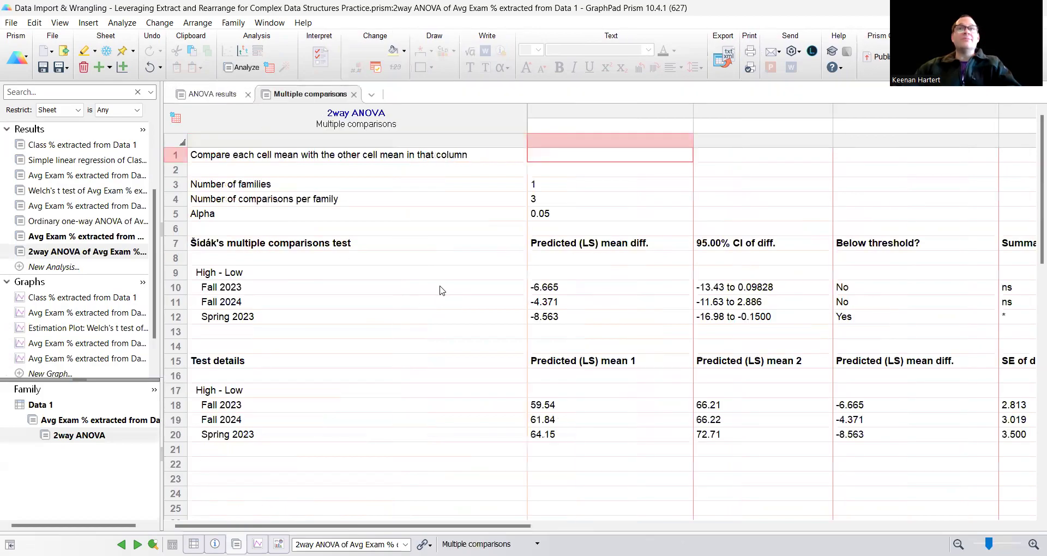
click(288, 287)
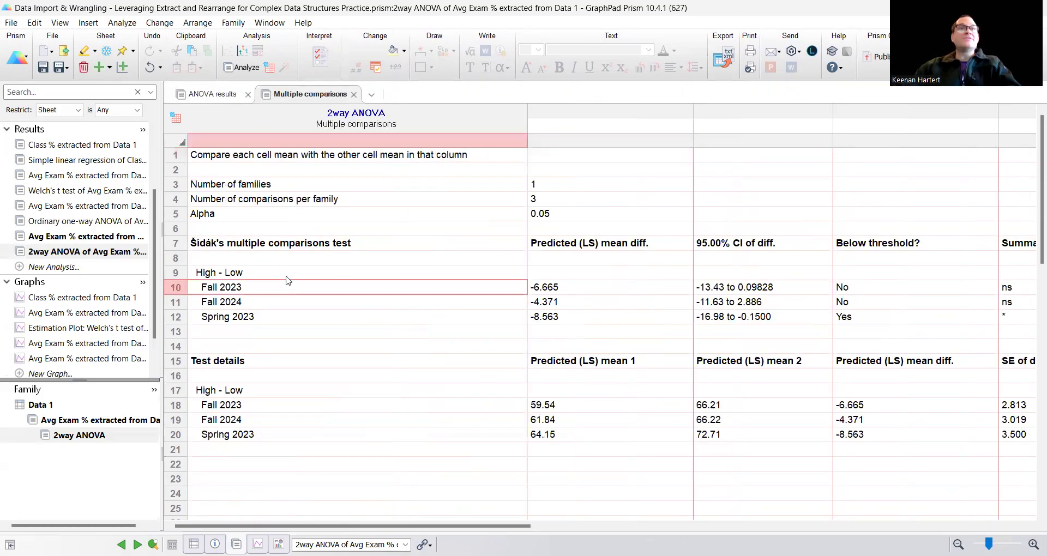
shift+click(276, 318)
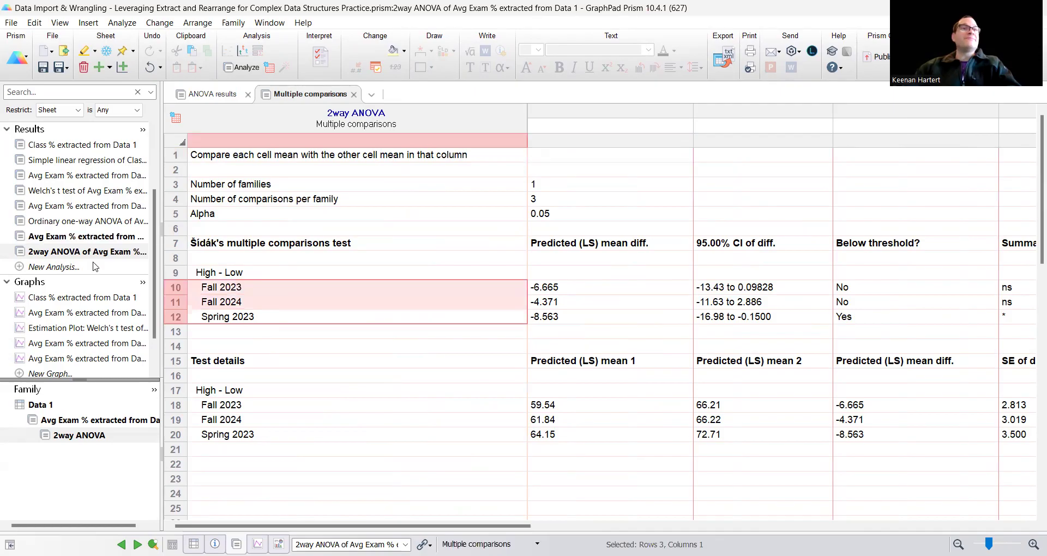
- Change the grouped Avg Exam % graph to an interleaved scatter of individual values, plotting the median with 95% CI
scroll(93, 280, down, 1)
click(79, 314)
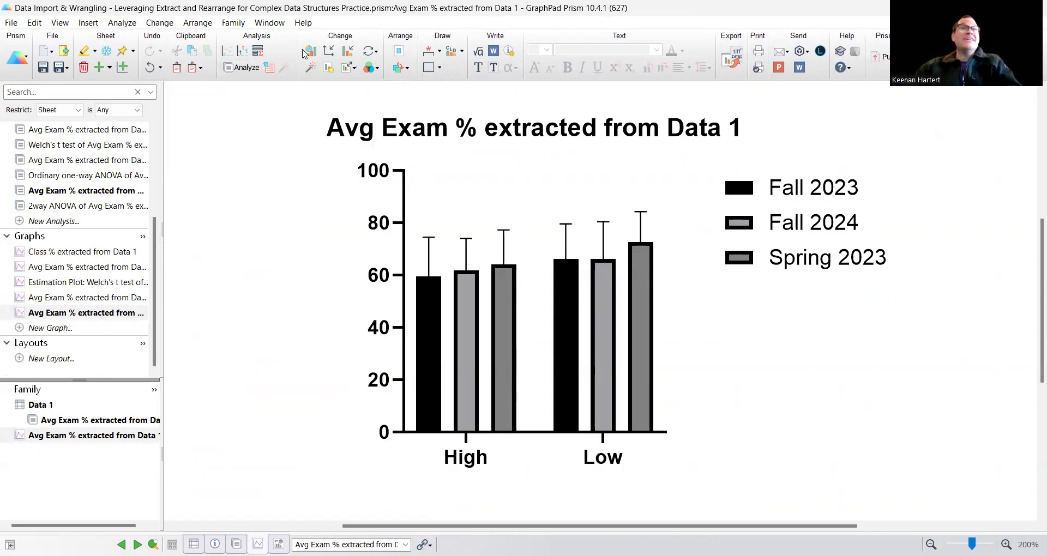
click(311, 51)
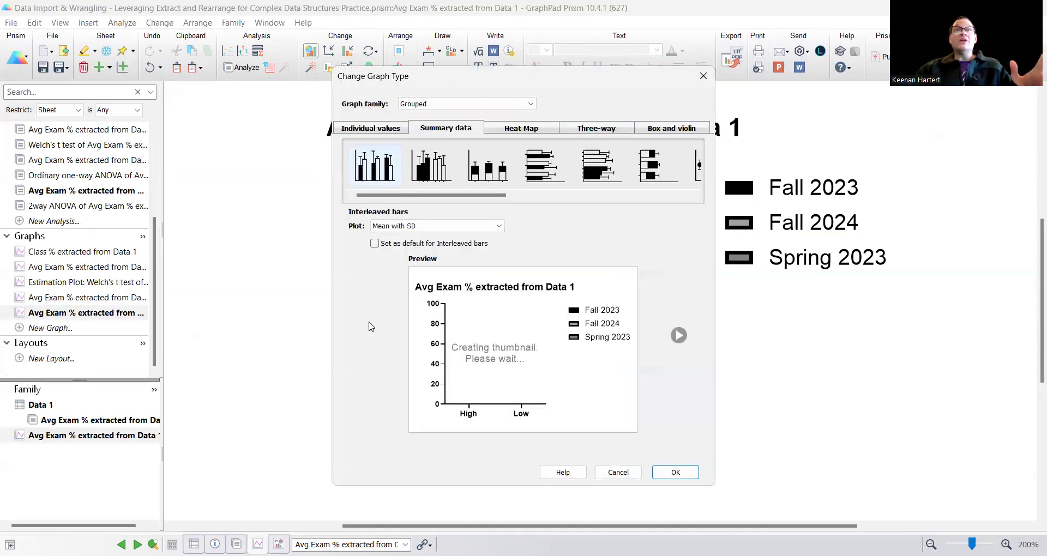
click(382, 129)
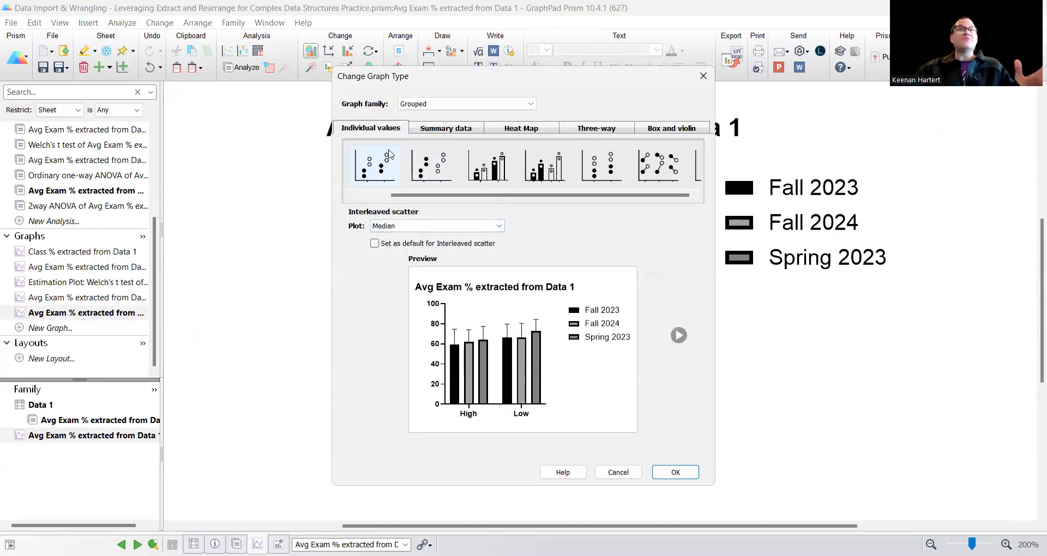
click(434, 229)
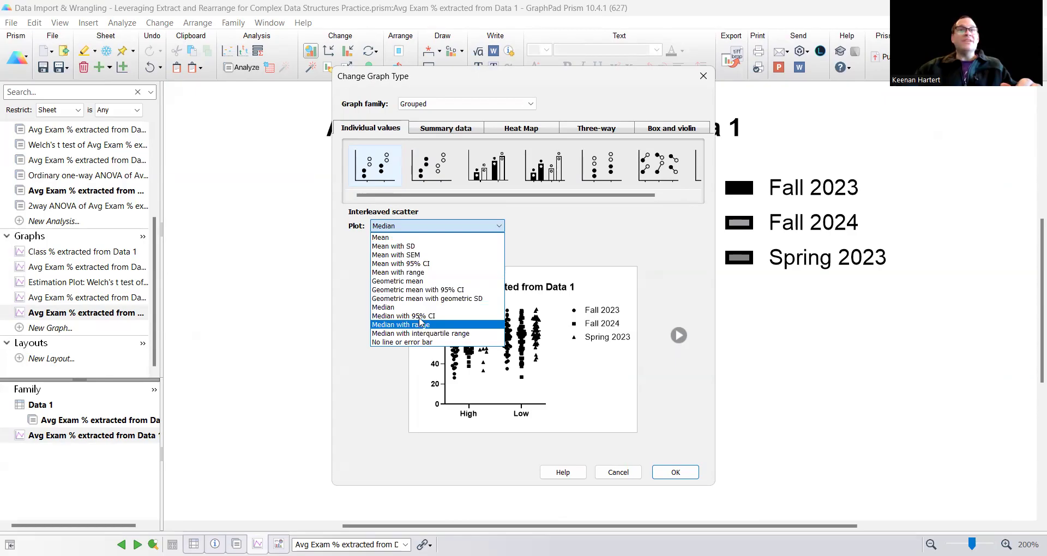
key(Return)
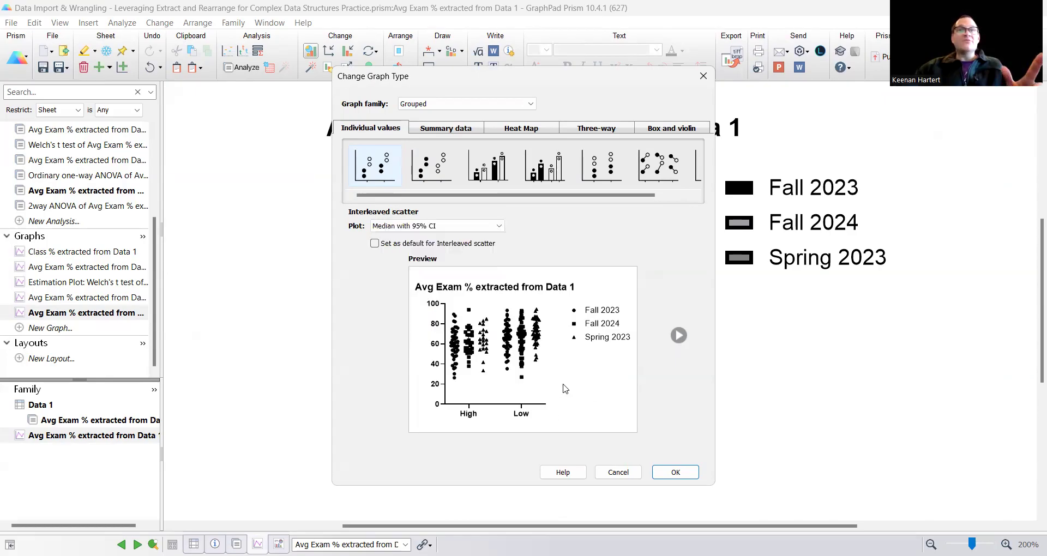
key(Return)
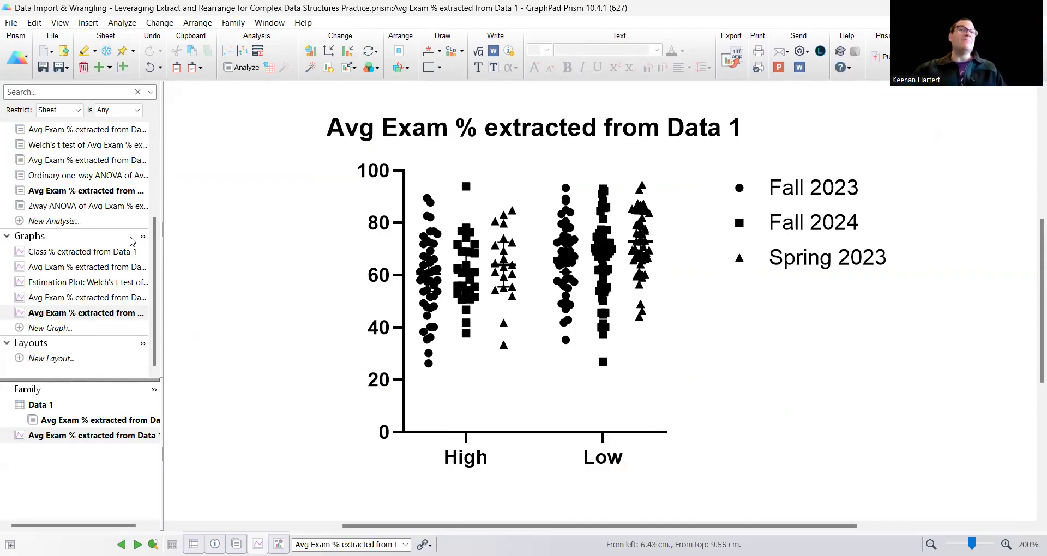
- Start an Extract and rearrange analysis of all Data 1 variables, formatting the results as Contingency for Fisher and chi-square tests
scroll(48, 183, up, 3)
click(47, 146)
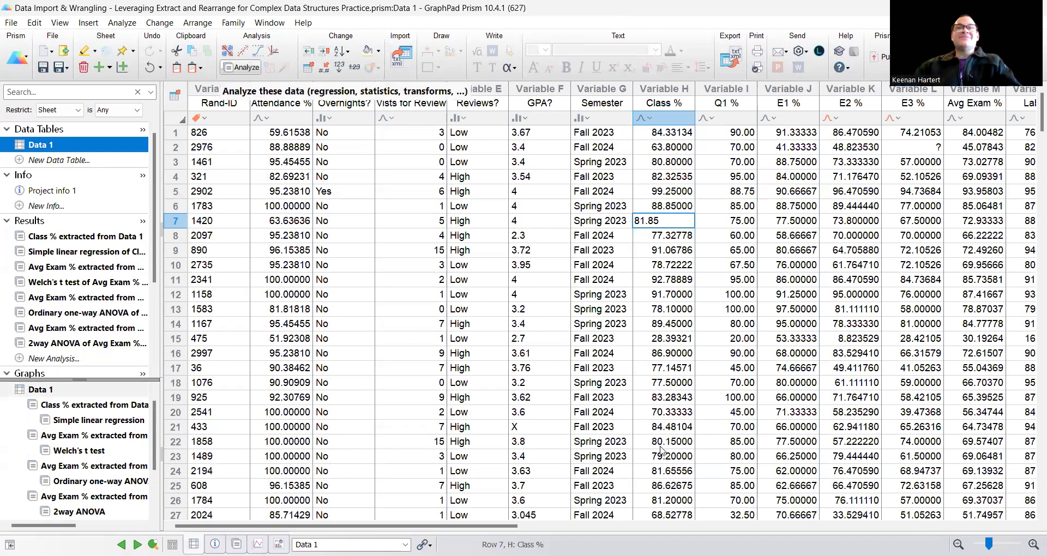
click(233, 69)
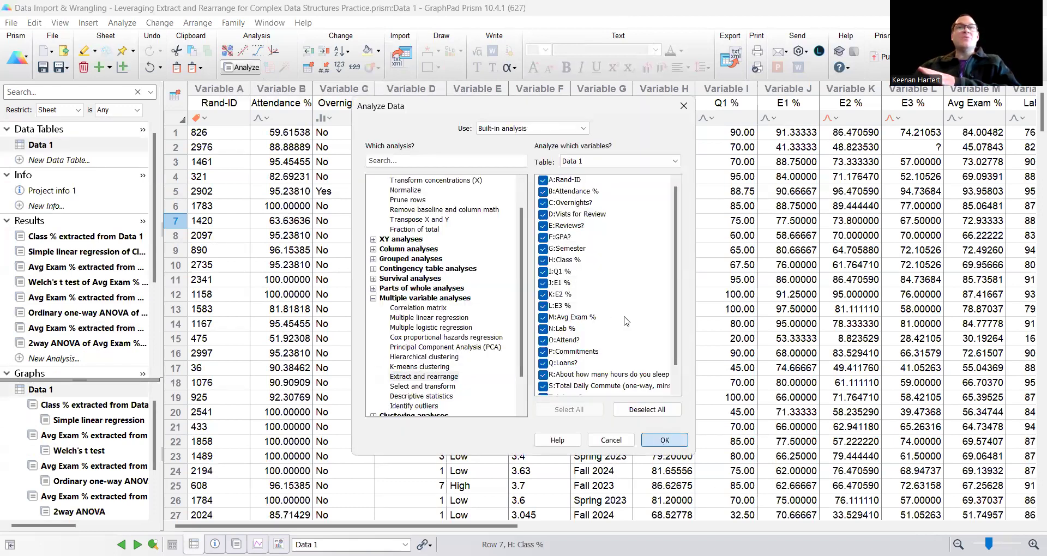
key(Return)
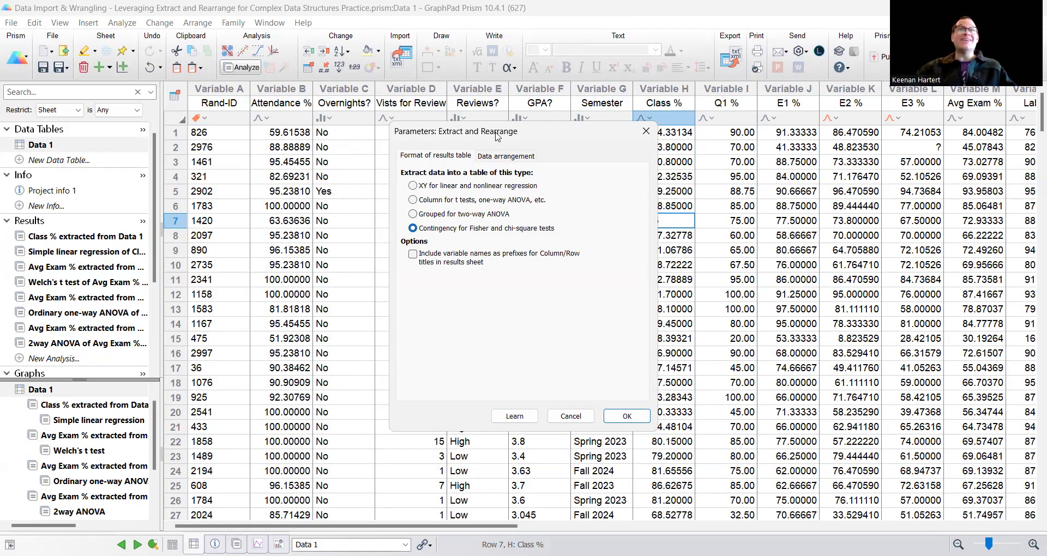
click(506, 156)
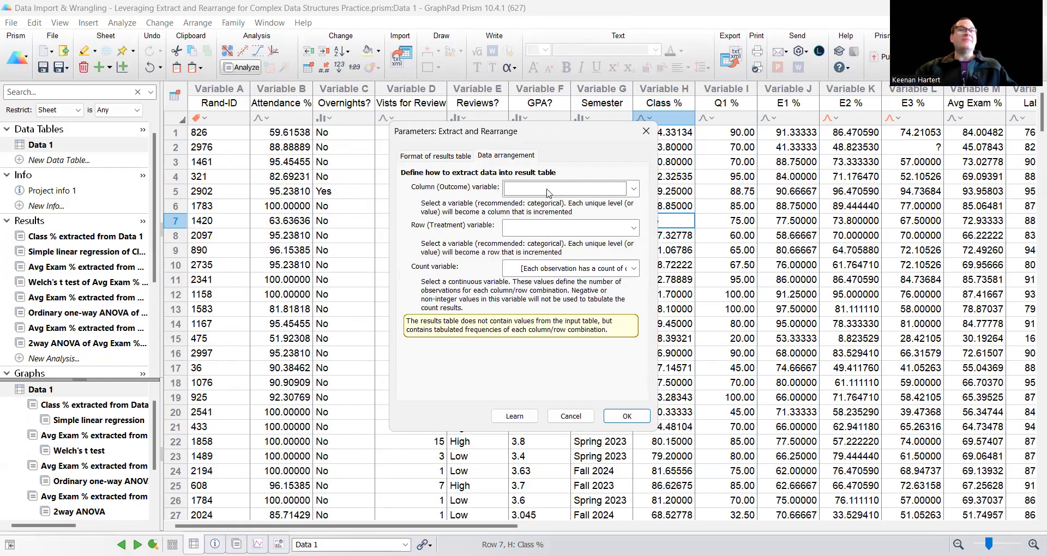
- Extract the contingency table with Semester as the column (outcome) variable and Commitments as the row (treatment) variable
click(549, 191)
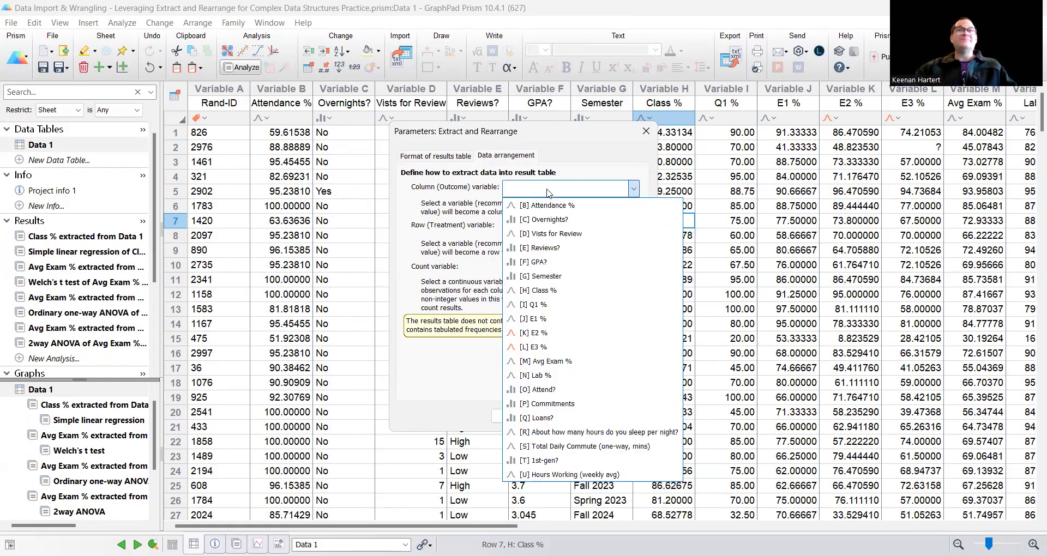
click(472, 209)
click(546, 192)
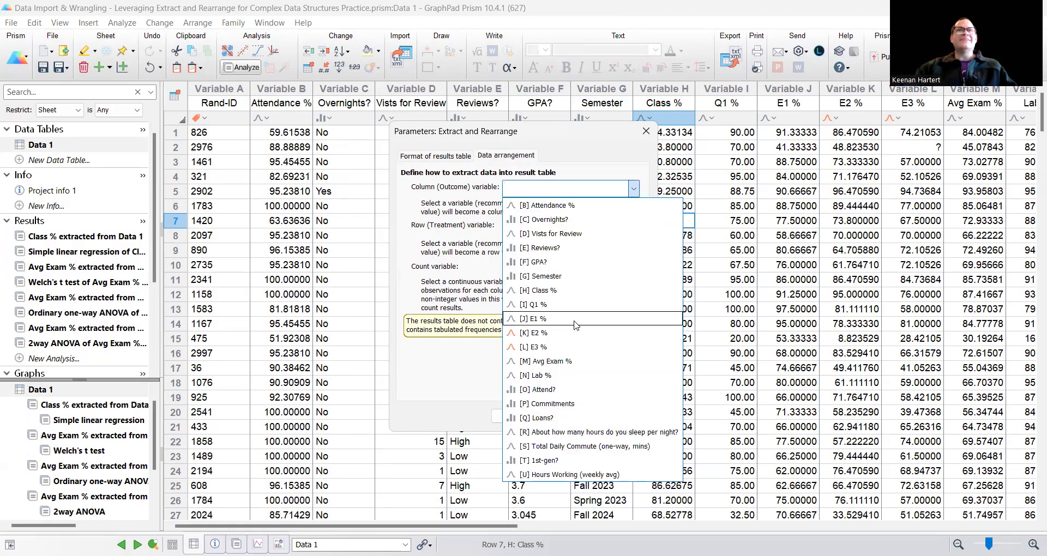
click(566, 278)
click(547, 228)
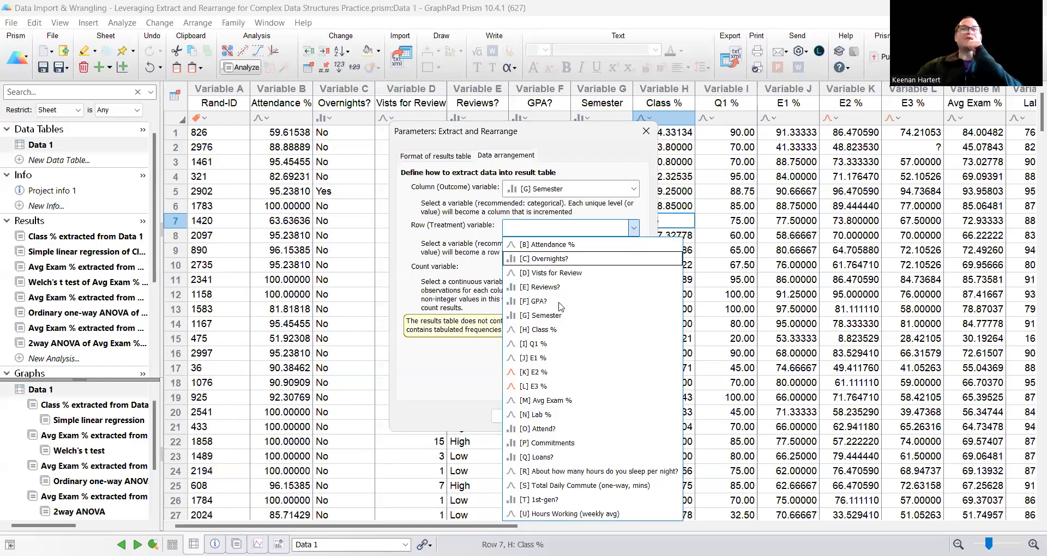
click(573, 444)
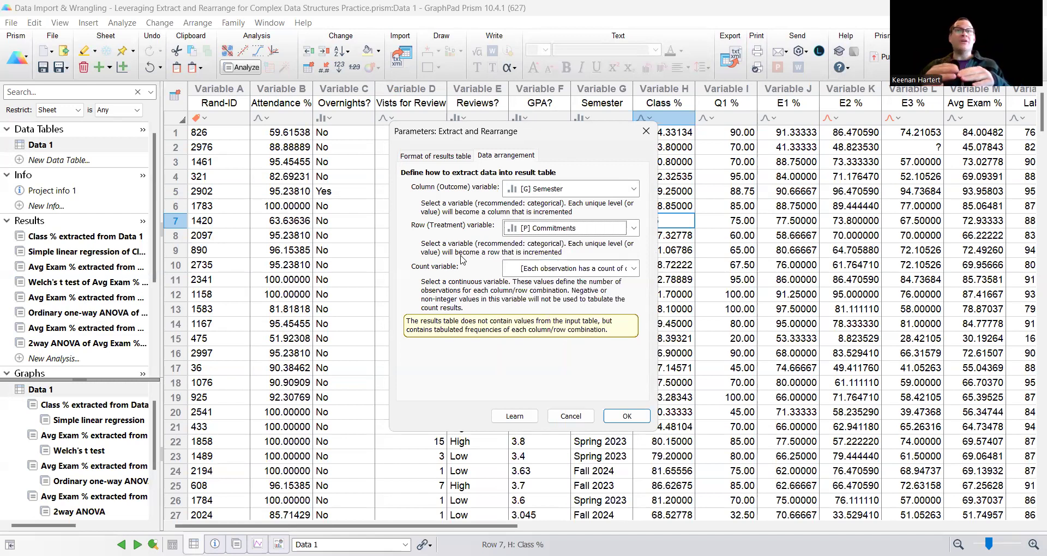
click(613, 419)
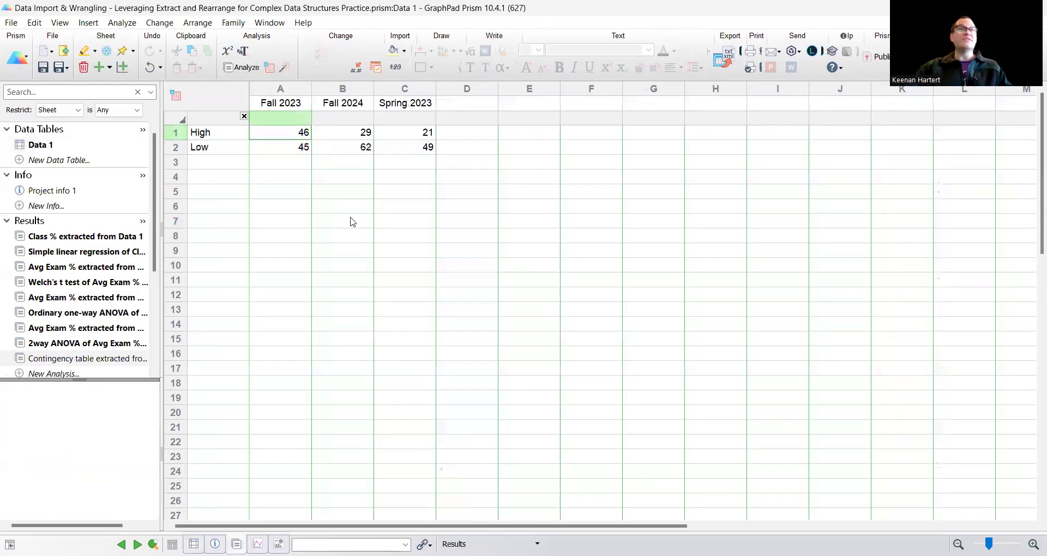
- Examine the extracted contingency table's High and Low commitment rows across Fall 2023, Fall 2024 and Spring 2023
click(401, 235)
click(283, 207)
drag(292, 134, 297, 148)
drag(366, 136, 413, 155)
click(281, 193)
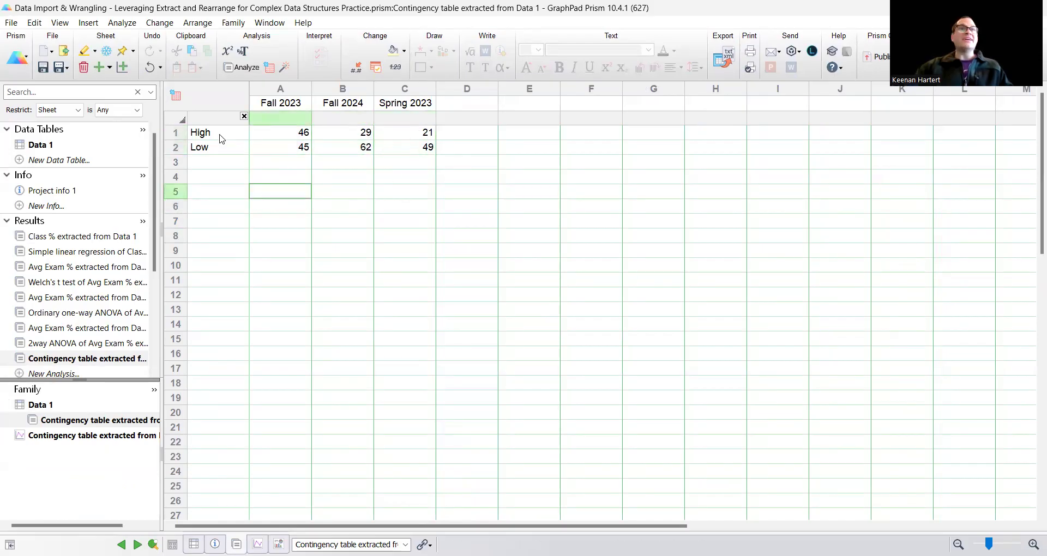
click(221, 137)
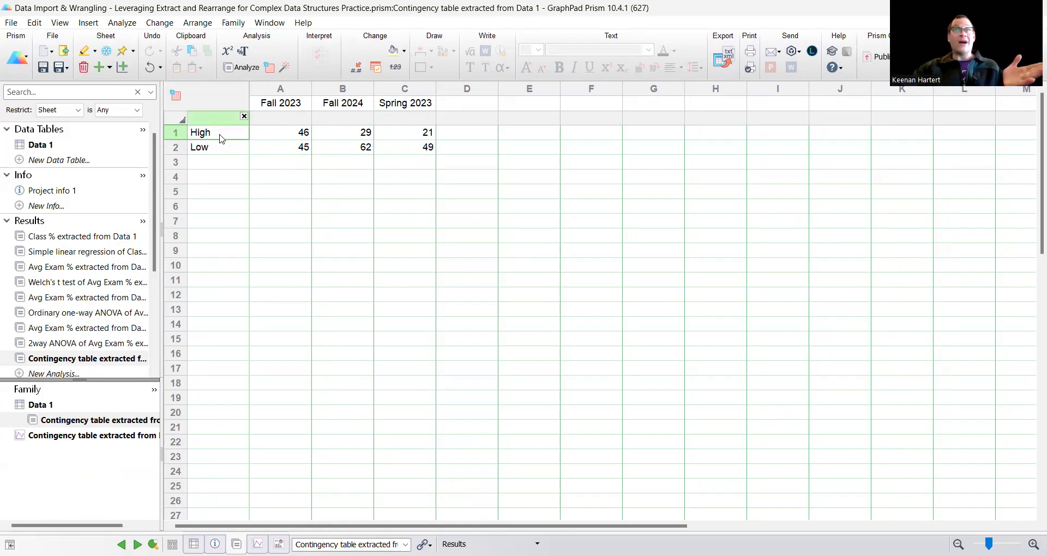
click(289, 177)
drag(295, 136, 307, 167)
drag(352, 135, 413, 155)
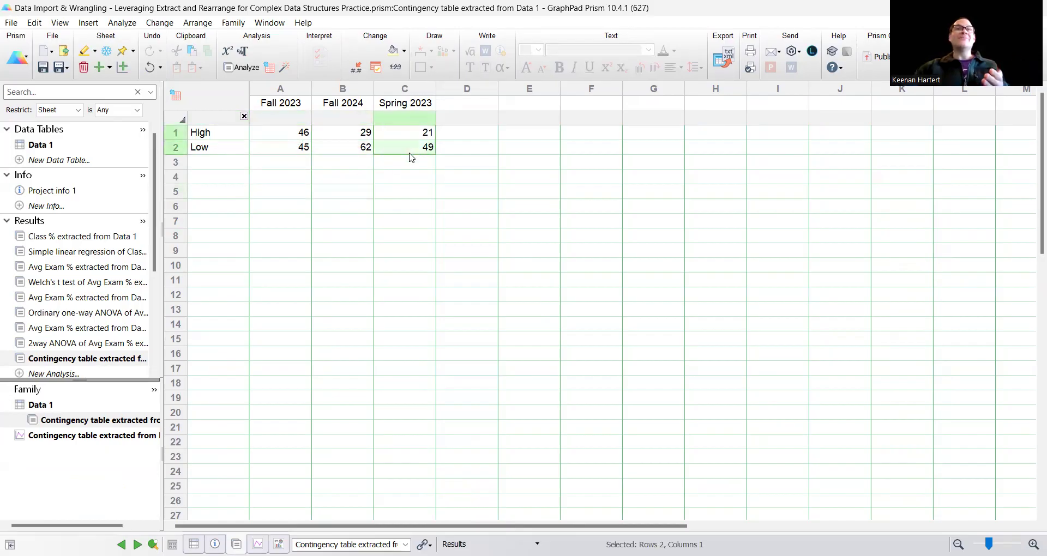
click(416, 212)
- Open the new graph of the extracted contingency table
scroll(92, 284, down, 5)
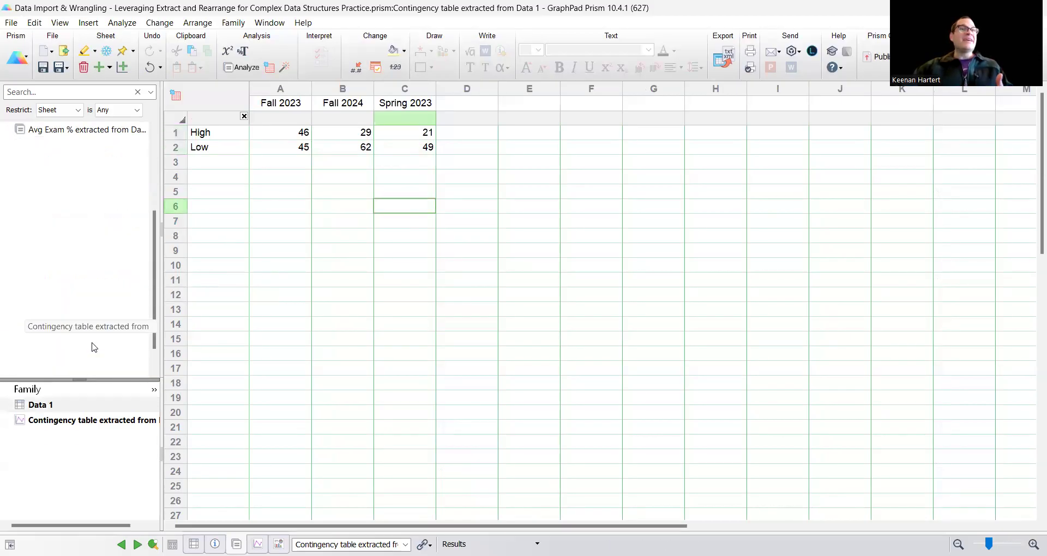